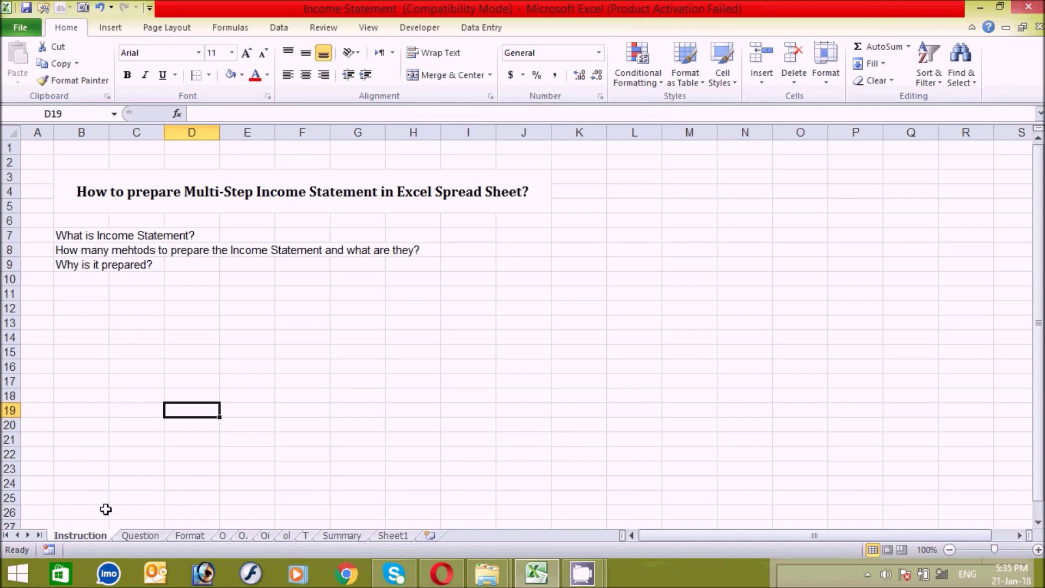
Step: Open the Question sheet and review the particulars and amounts in the Transactional Data table
{"action": "left_click", "coordinate": [133, 535]}
{"action": "left_click", "coordinate": [179, 464]}
{"action": "left_click", "coordinate": [338, 350]}
{"action": "left_click", "coordinate": [384, 305]}
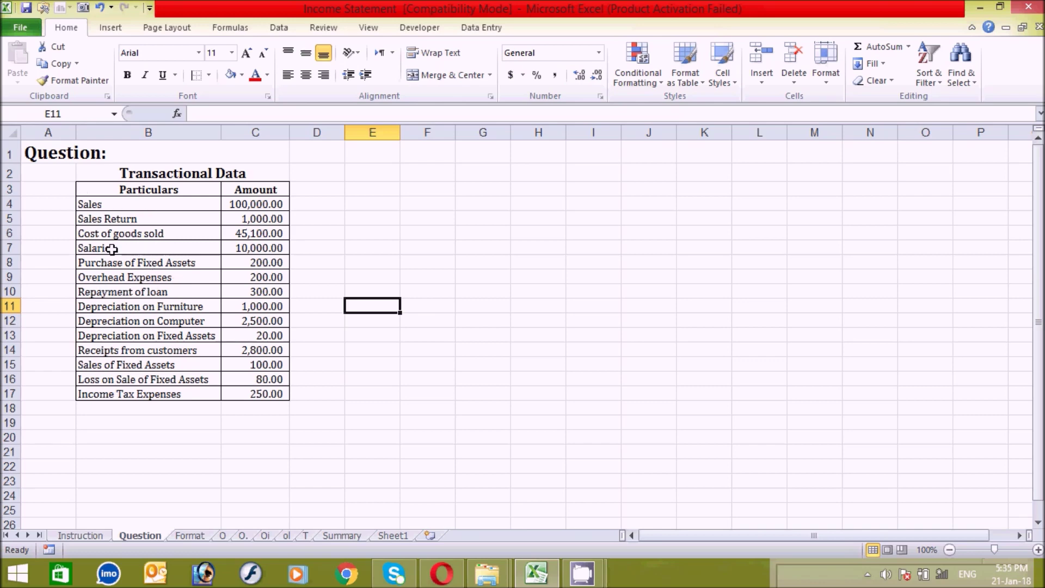
{"action": "left_click", "coordinate": [266, 449]}
{"action": "left_click", "coordinate": [195, 448]}
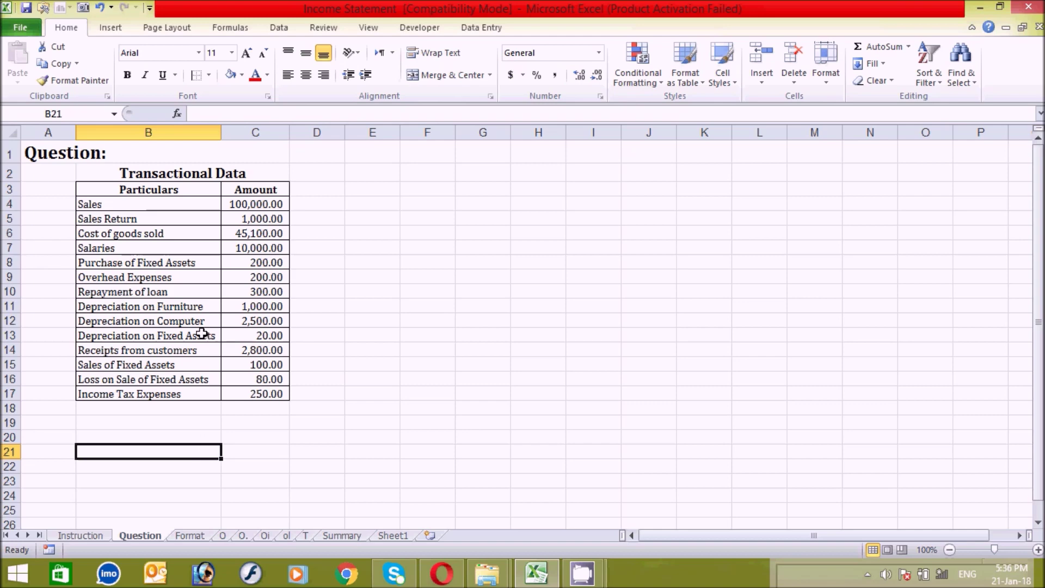
{"action": "left_click_drag", "start_coordinate": [87, 193], "coordinate": [248, 399]}
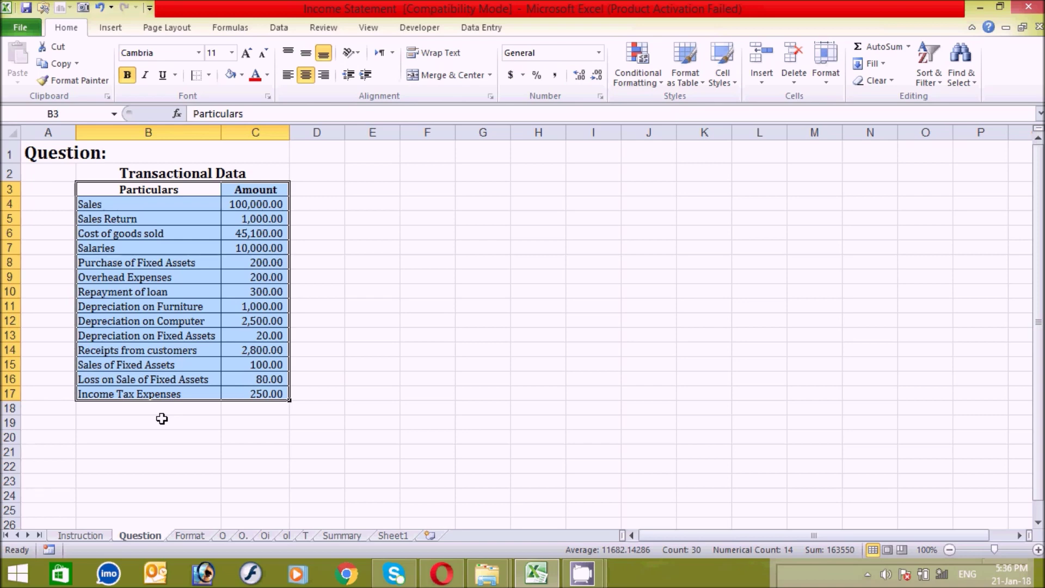
{"action": "left_click", "coordinate": [221, 422]}
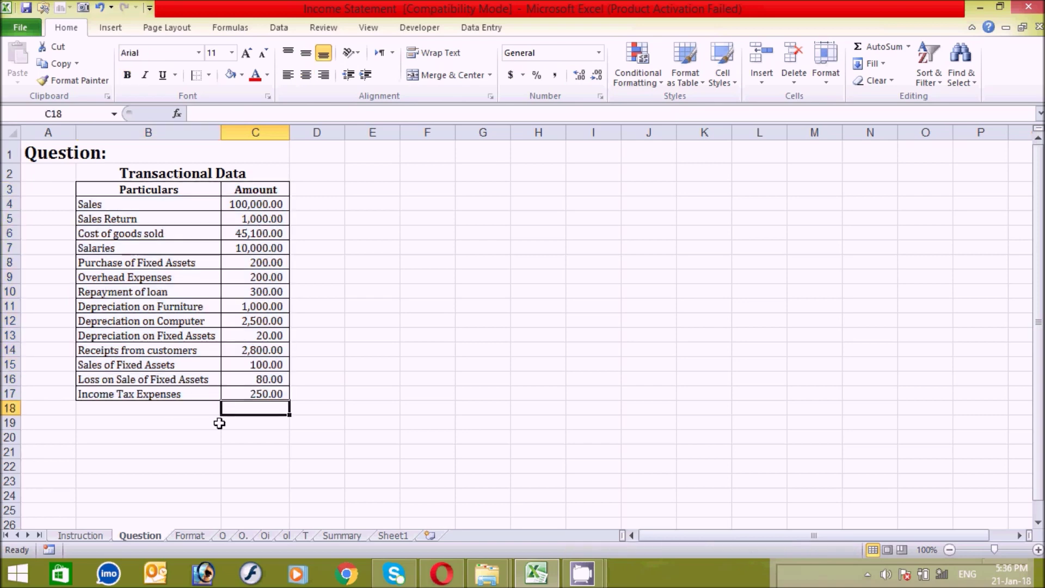
{"action": "left_click", "coordinate": [188, 423]}
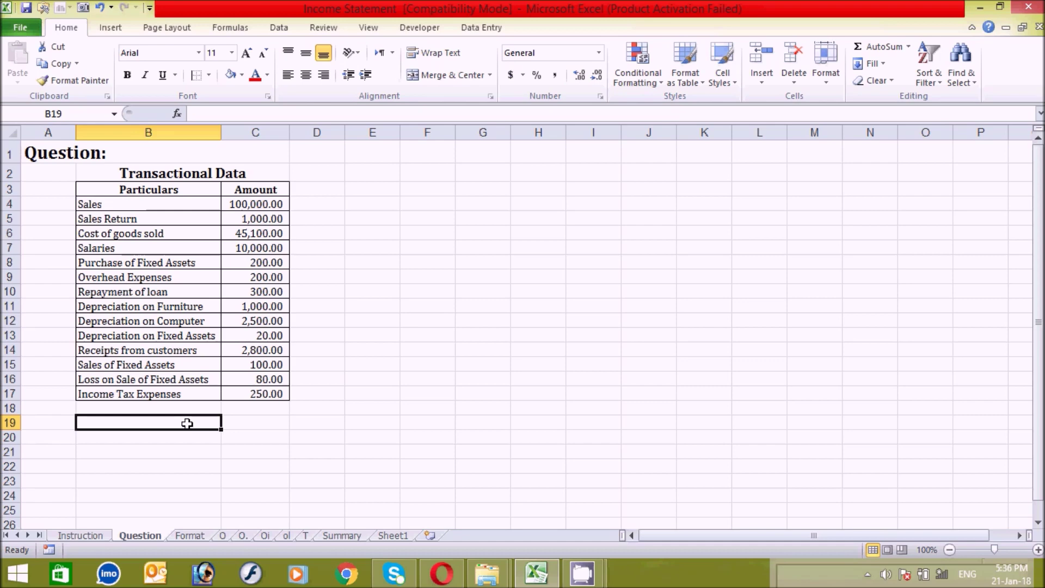
{"action": "left_click", "coordinate": [235, 432]}
{"action": "left_click", "coordinate": [206, 425]}
{"action": "left_click", "coordinate": [240, 423]}
{"action": "left_click", "coordinate": [205, 306]}
{"action": "left_click", "coordinate": [242, 206]}
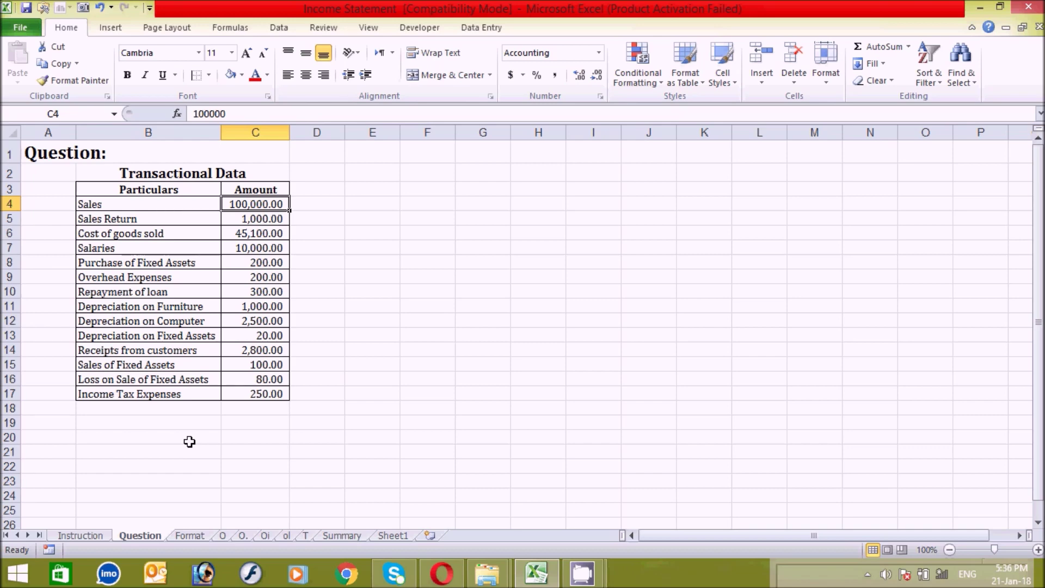
{"action": "left_click", "coordinate": [187, 470]}
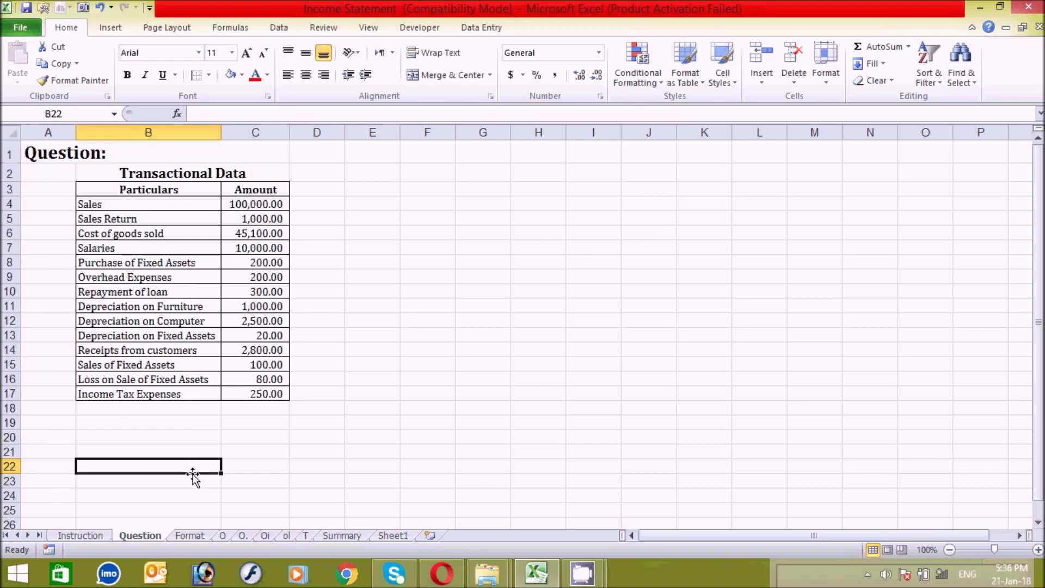
Step: Open the Format sheet and examine the income statement's Detail and Amount columns, including the net sales, gross profit and selling expense total formulas
{"action": "left_click", "coordinate": [190, 535]}
{"action": "left_click", "coordinate": [438, 398]}
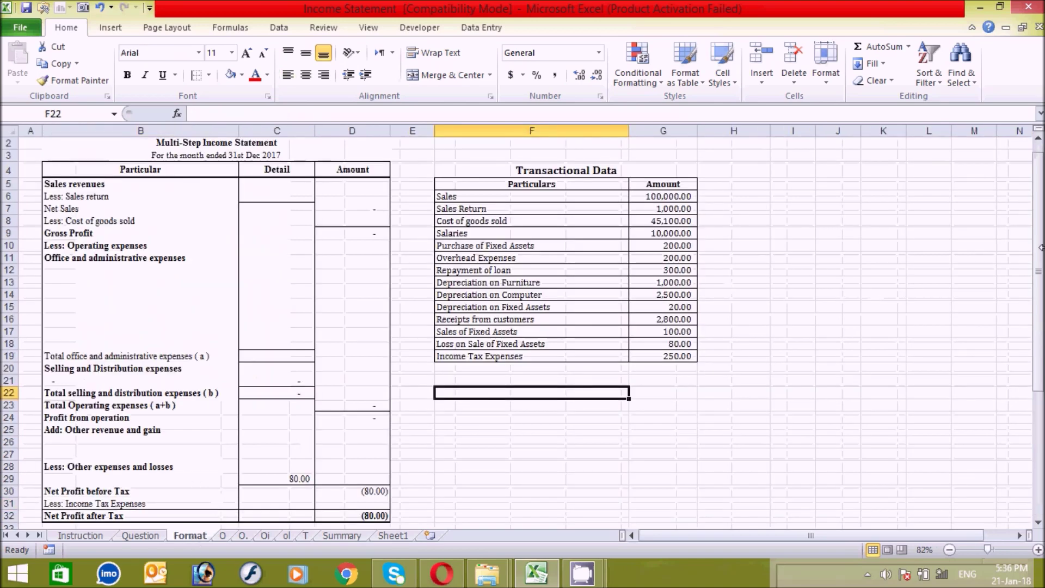
{"action": "left_click_drag", "start_coordinate": [1041, 256], "coordinate": [1041, 242]}
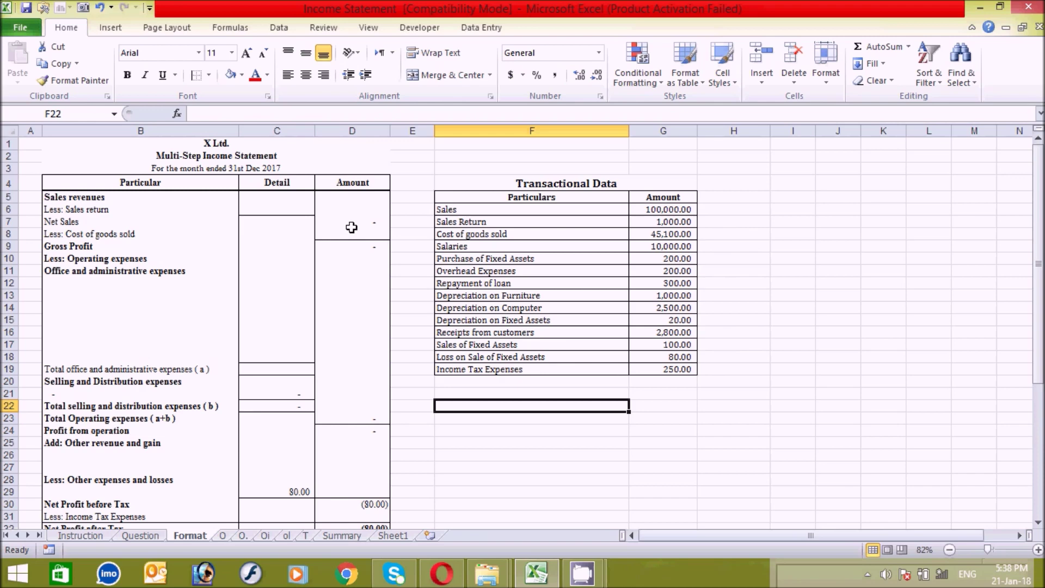
{"action": "left_click", "coordinate": [289, 197]}
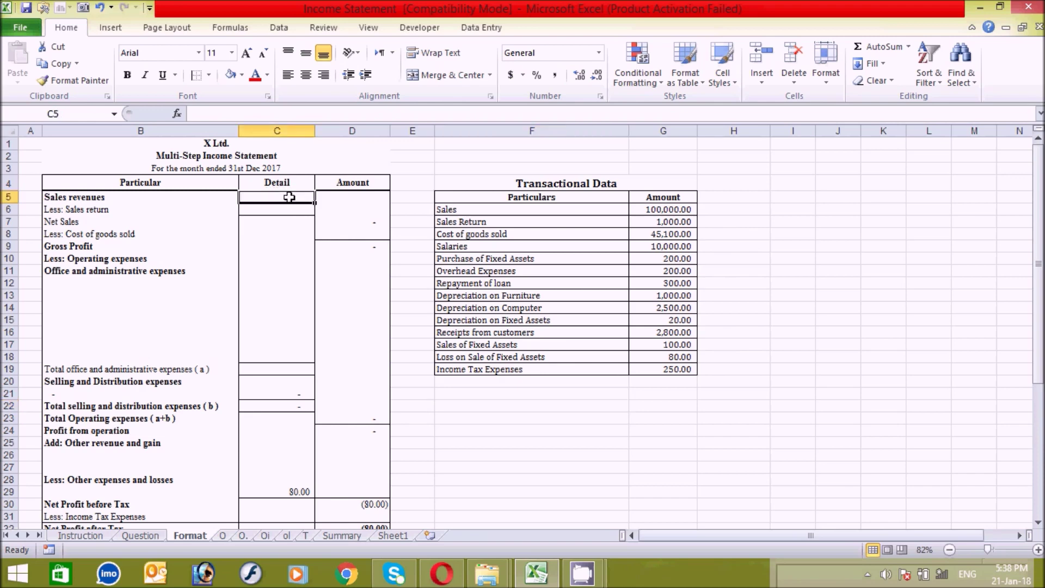
{"action": "left_click_drag", "start_coordinate": [280, 230], "coordinate": [278, 331]}
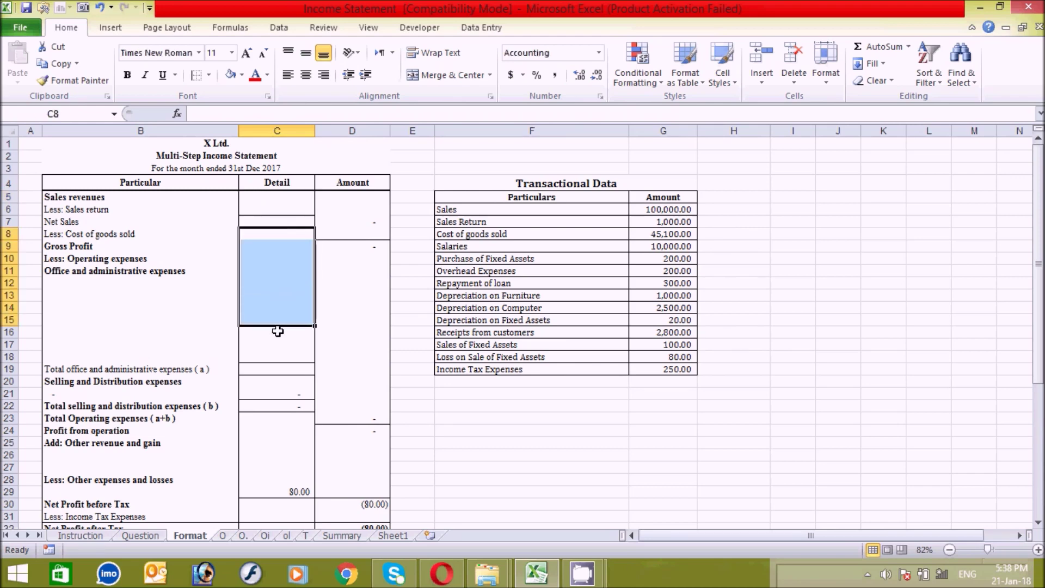
{"action": "left_click", "coordinate": [281, 361]}
{"action": "left_click", "coordinate": [281, 423]}
{"action": "left_click", "coordinate": [334, 328]}
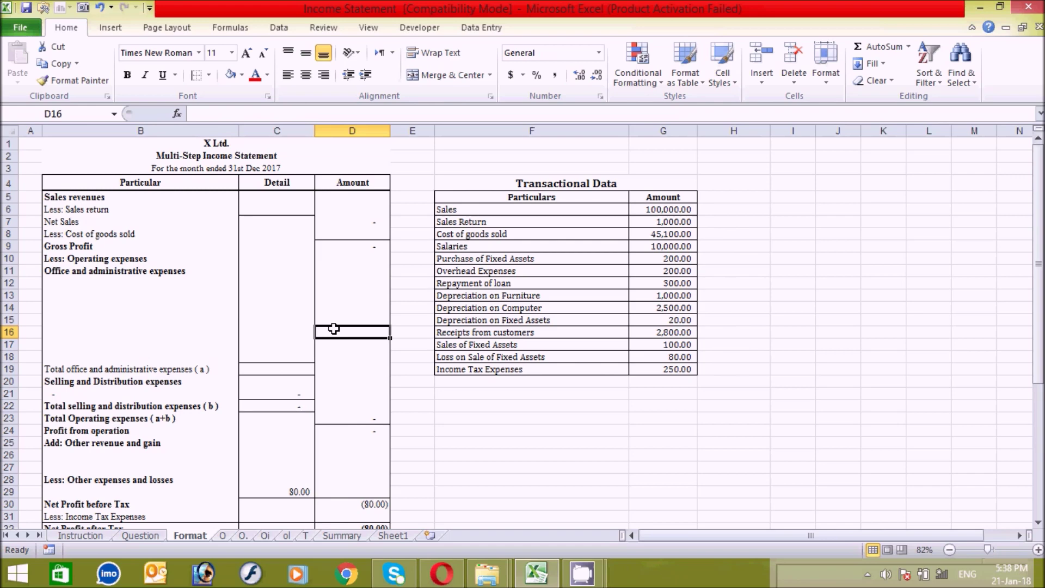
{"action": "left_click", "coordinate": [377, 221]}
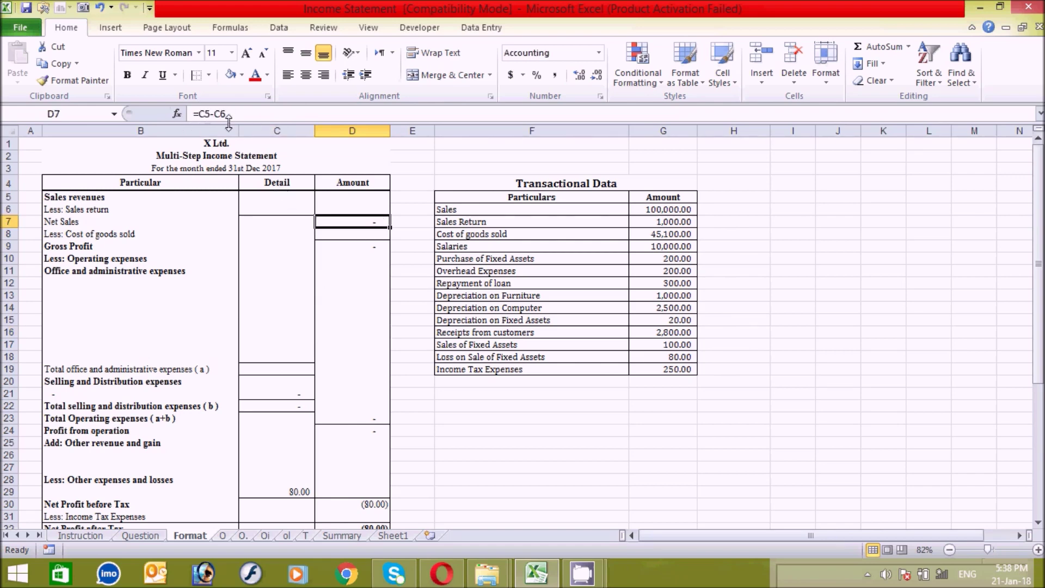
{"action": "left_click", "coordinate": [375, 248]}
{"action": "left_click", "coordinate": [300, 405]}
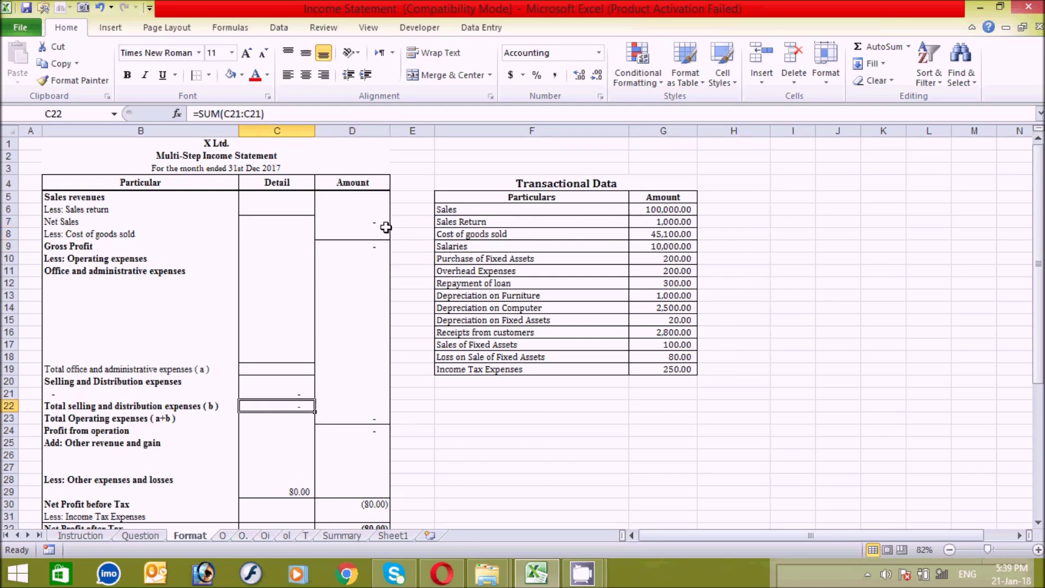
{"action": "left_click", "coordinate": [368, 224]}
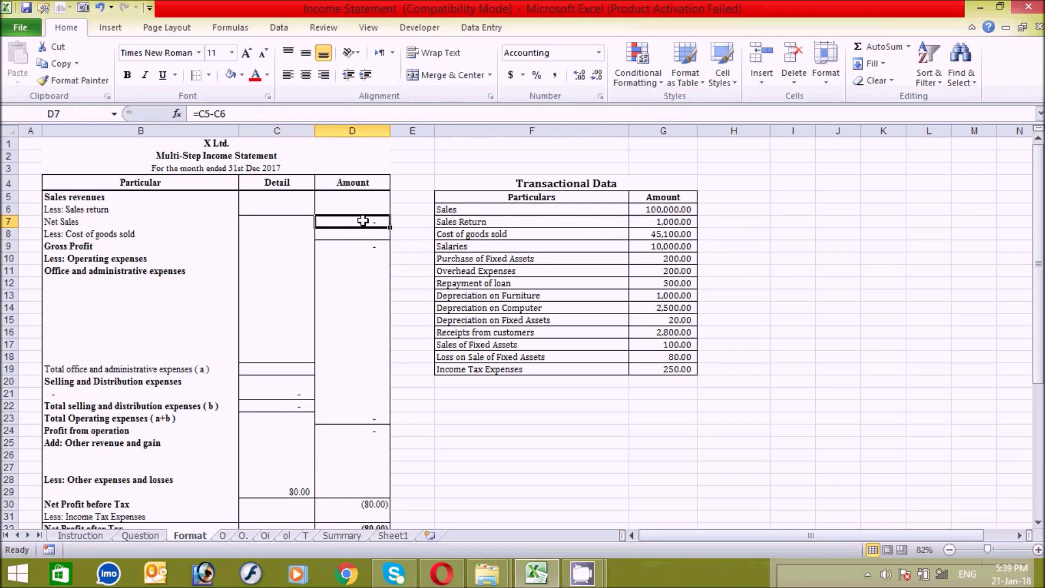
{"action": "left_click", "coordinate": [358, 365]}
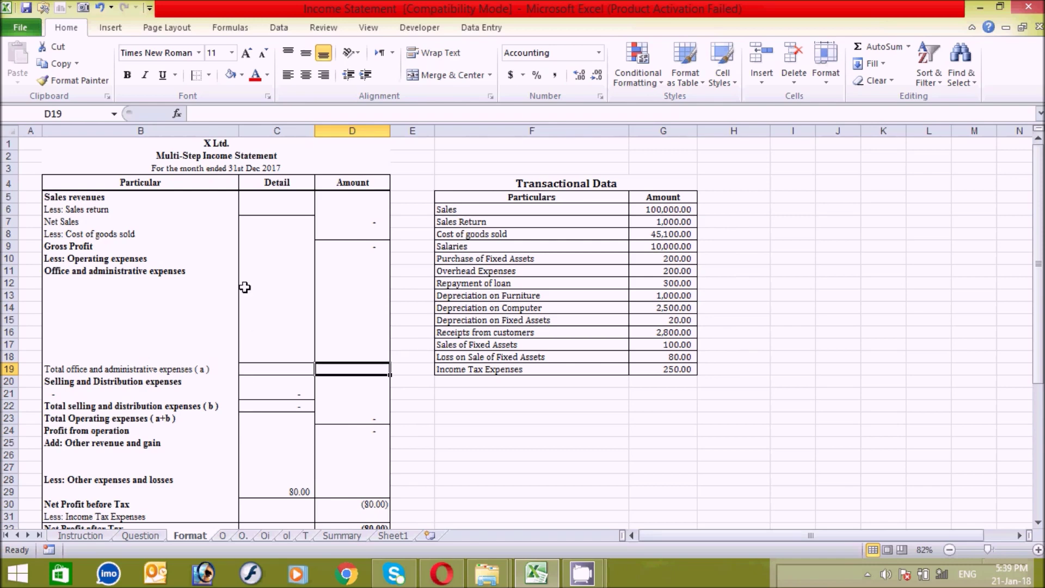
Step: Enter 100000 for sales revenues and 1000 for sales return in the income statement's Detail column
{"action": "left_click", "coordinate": [278, 196]}
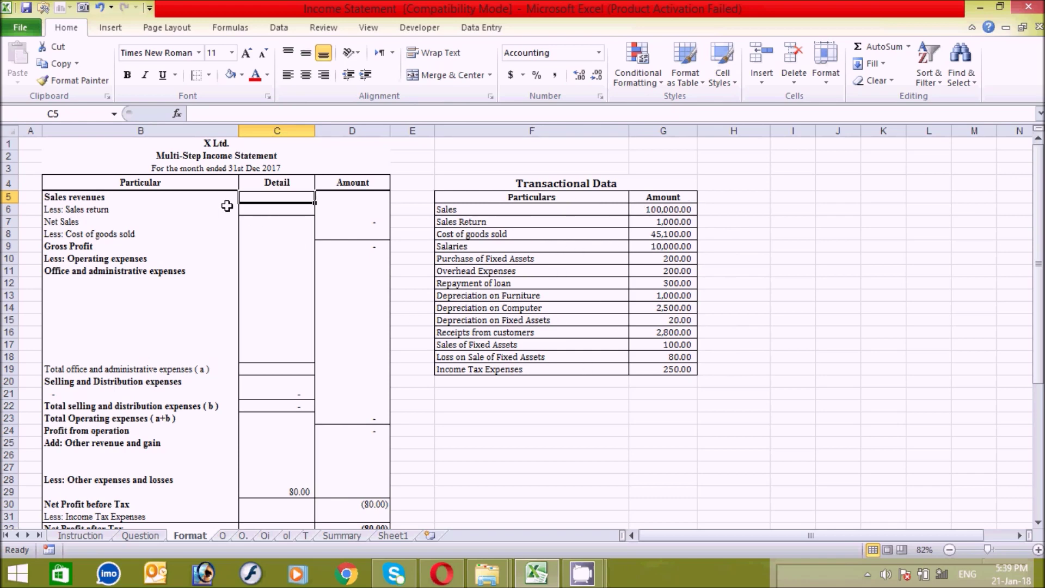
{"action": "type", "text": "100000"}
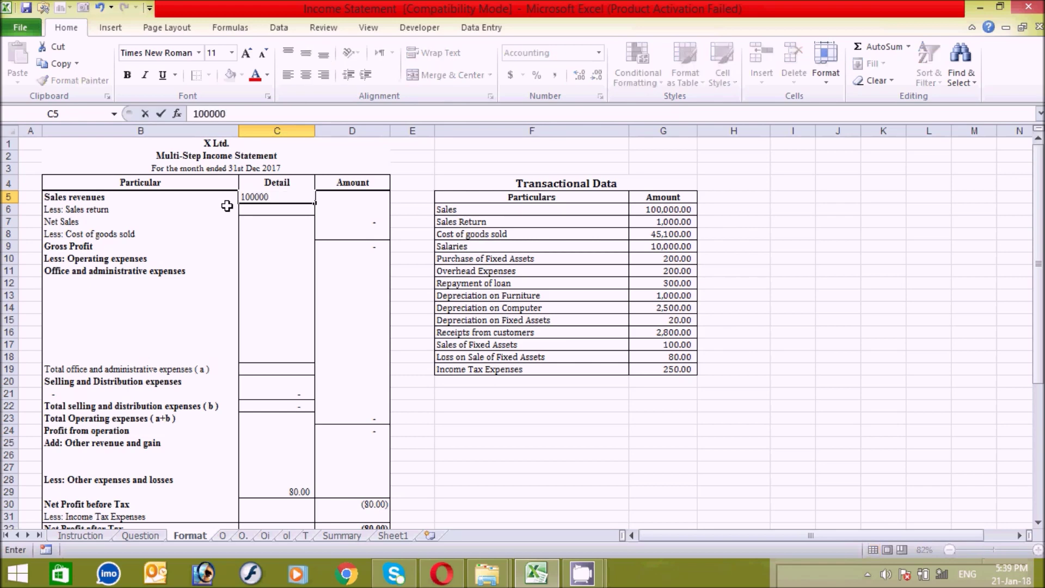
{"action": "key", "text": "Return"}
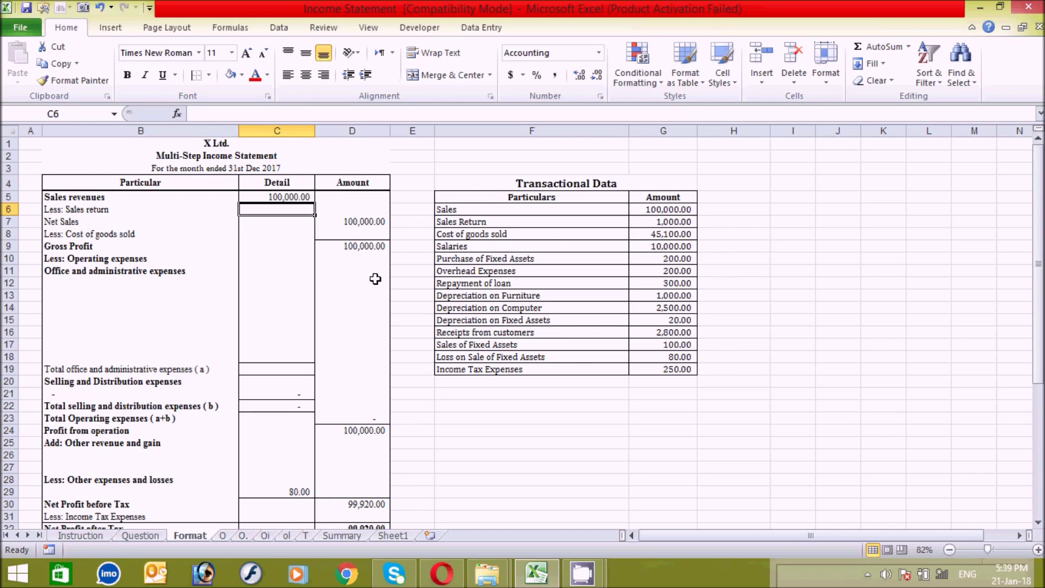
{"action": "type", "text": "1000"}
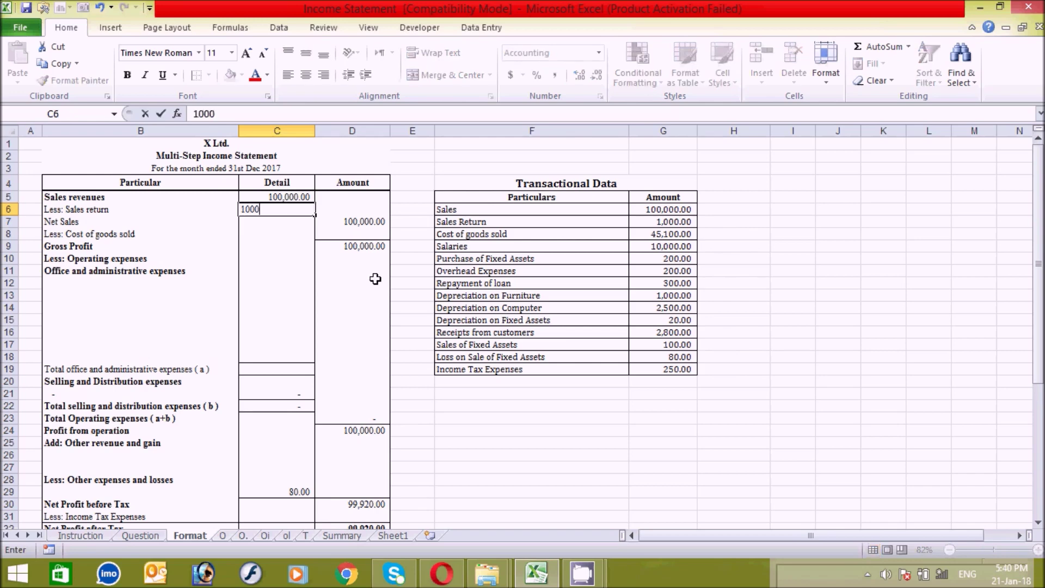
{"action": "key", "text": "Return"}
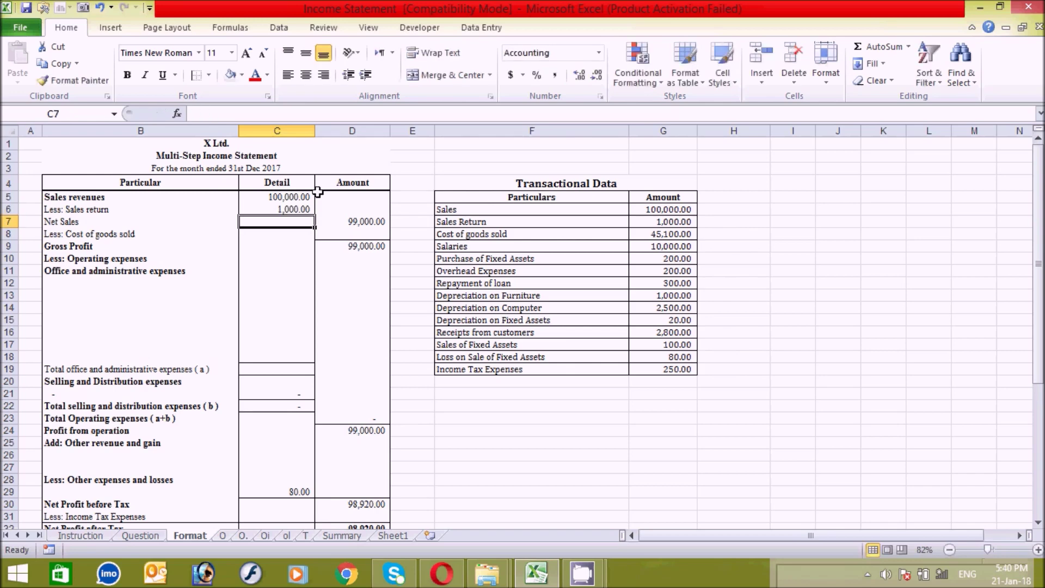
Step: Check the net sales formula and enter 45100 for cost of goods sold in the Amount column
{"action": "left_click", "coordinate": [355, 221]}
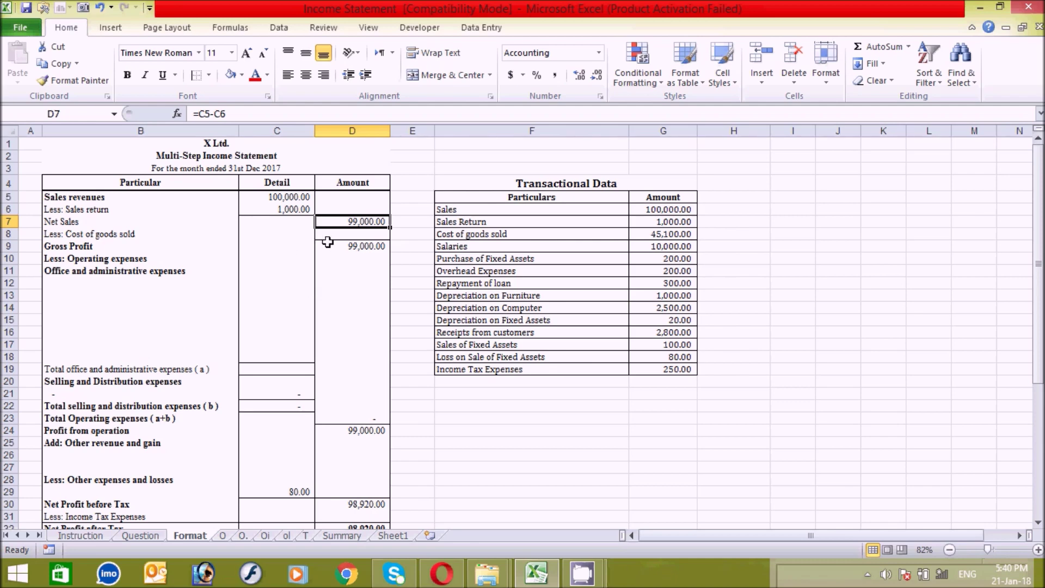
{"action": "left_click", "coordinate": [143, 234]}
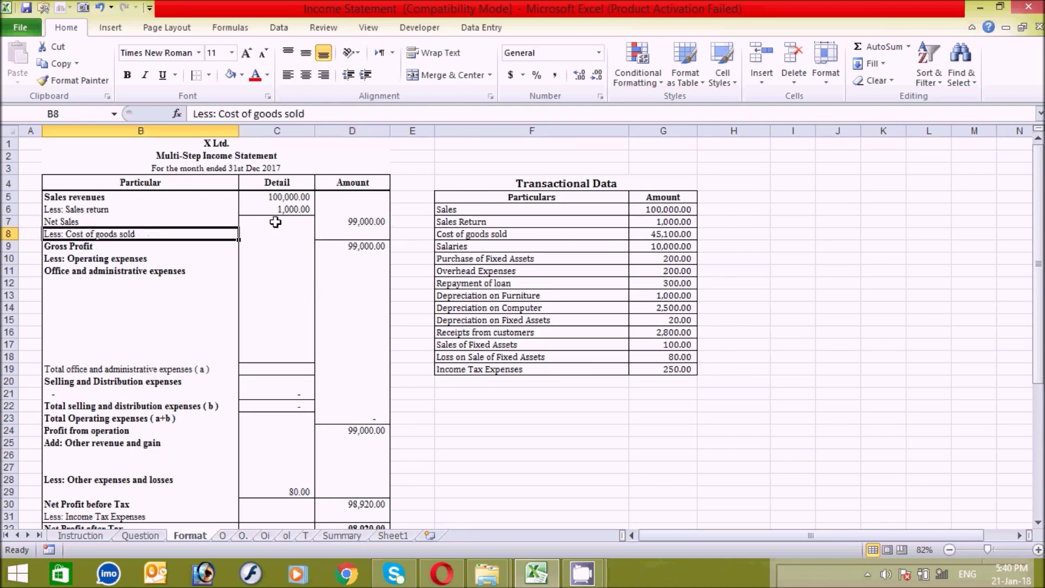
{"action": "left_click", "coordinate": [342, 234]}
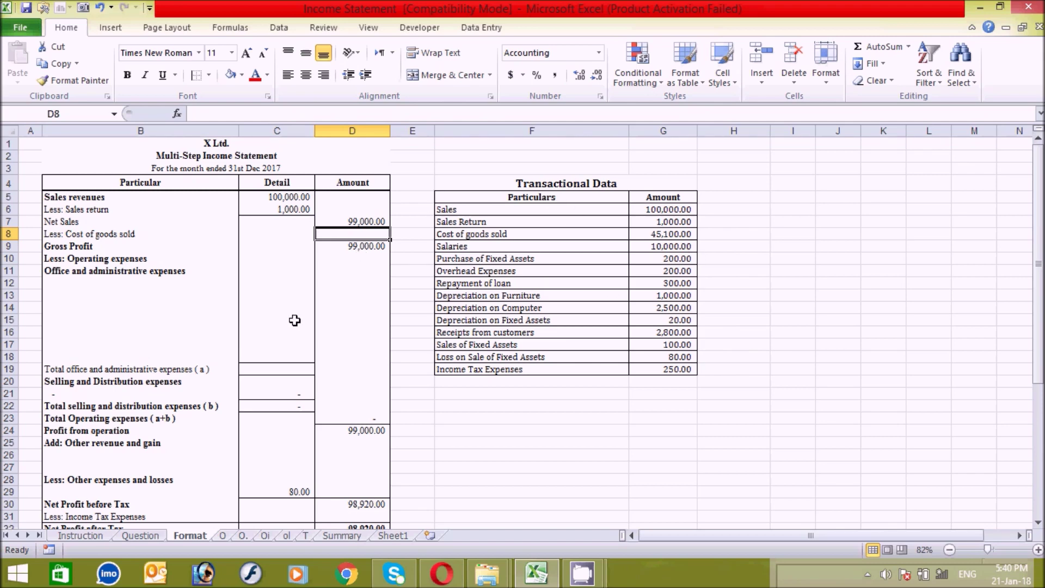
{"action": "type", "text": "45100"}
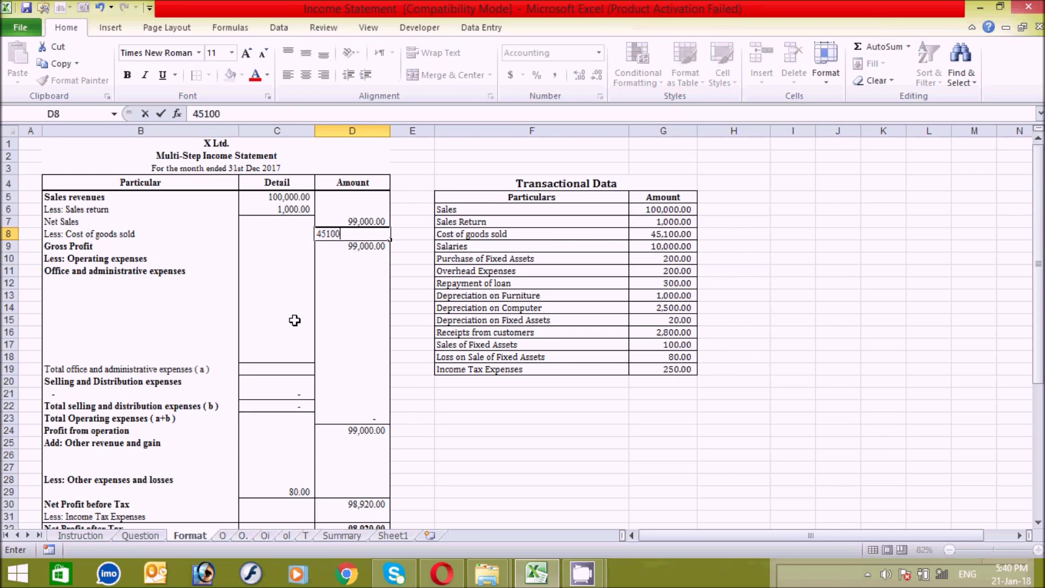
{"action": "key", "text": "Return"}
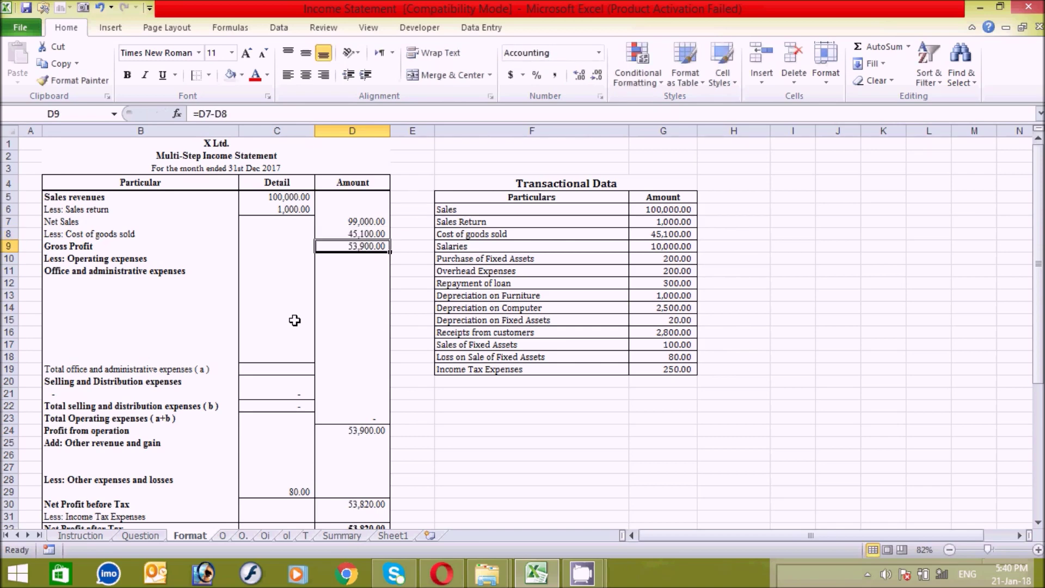
Step: Examine the gross profit line and the office and administrative and selling and distribution expense sections of the income statement
{"action": "left_click", "coordinate": [372, 285]}
{"action": "left_click", "coordinate": [361, 248]}
{"action": "left_click", "coordinate": [156, 269]}
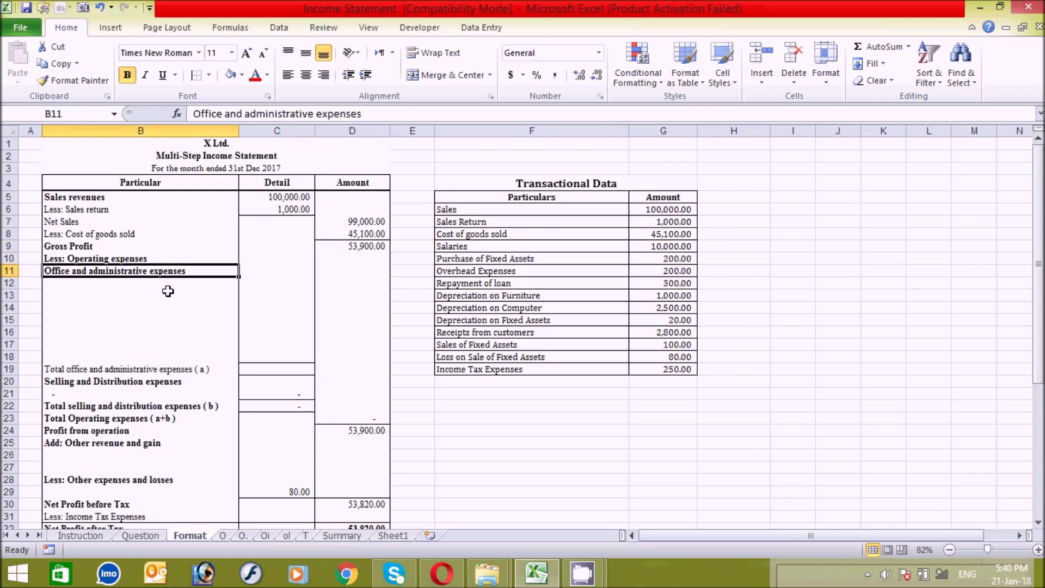
{"action": "left_click", "coordinate": [161, 288]}
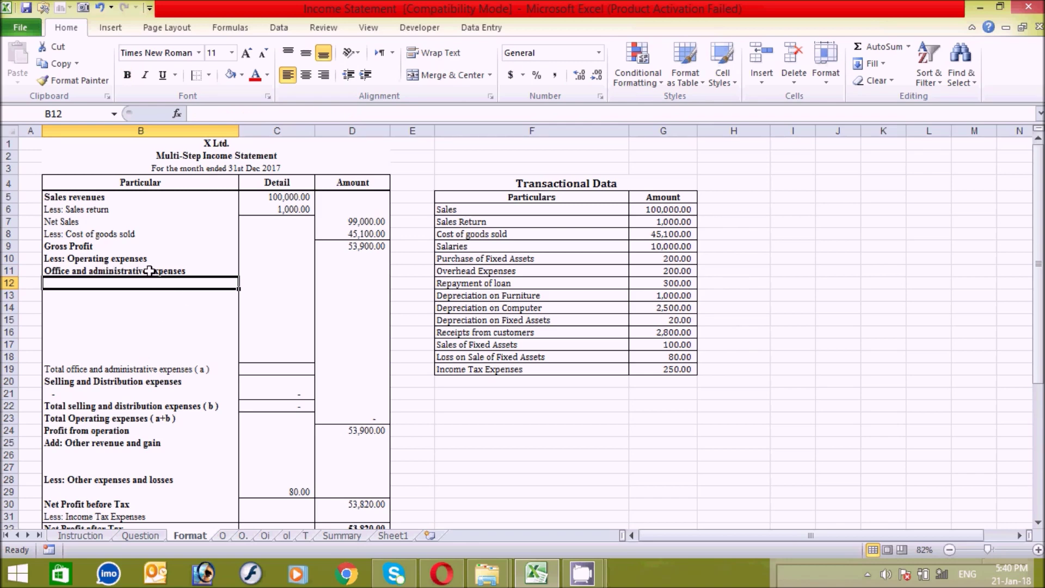
{"action": "left_click", "coordinate": [150, 270]}
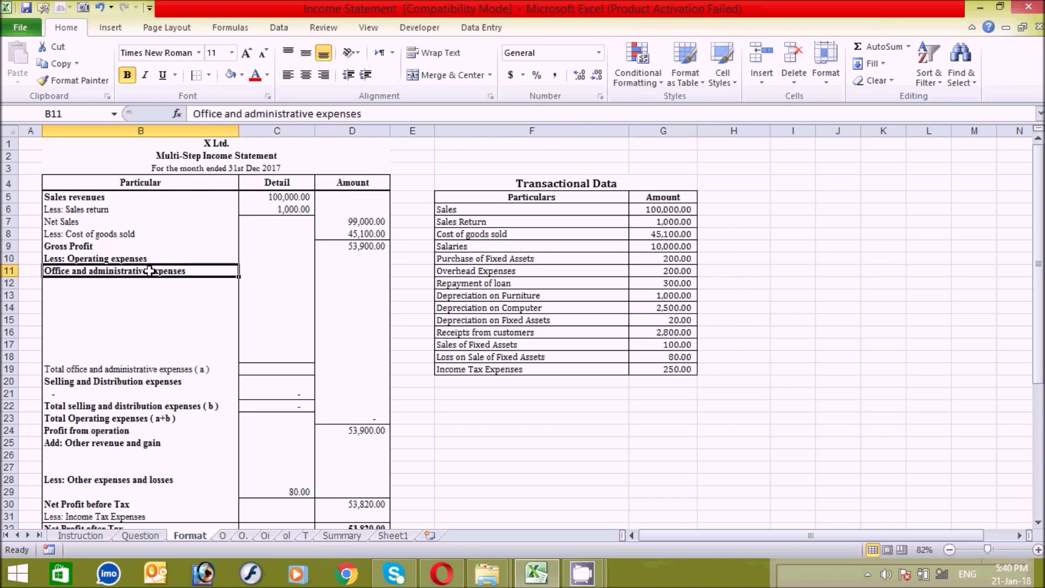
{"action": "left_click", "coordinate": [131, 393]}
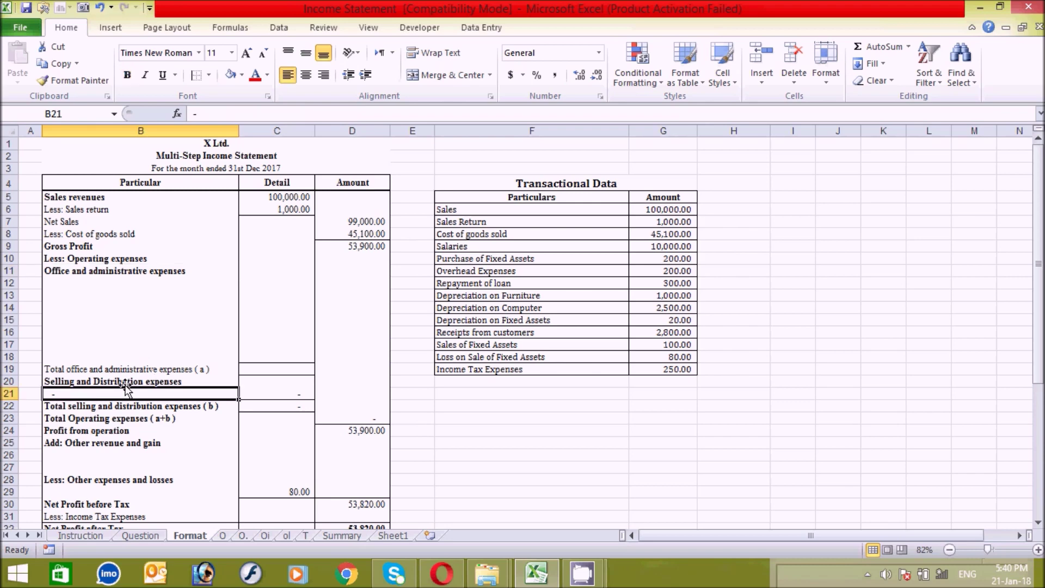
{"action": "left_click", "coordinate": [120, 379]}
{"action": "left_click", "coordinate": [110, 273]}
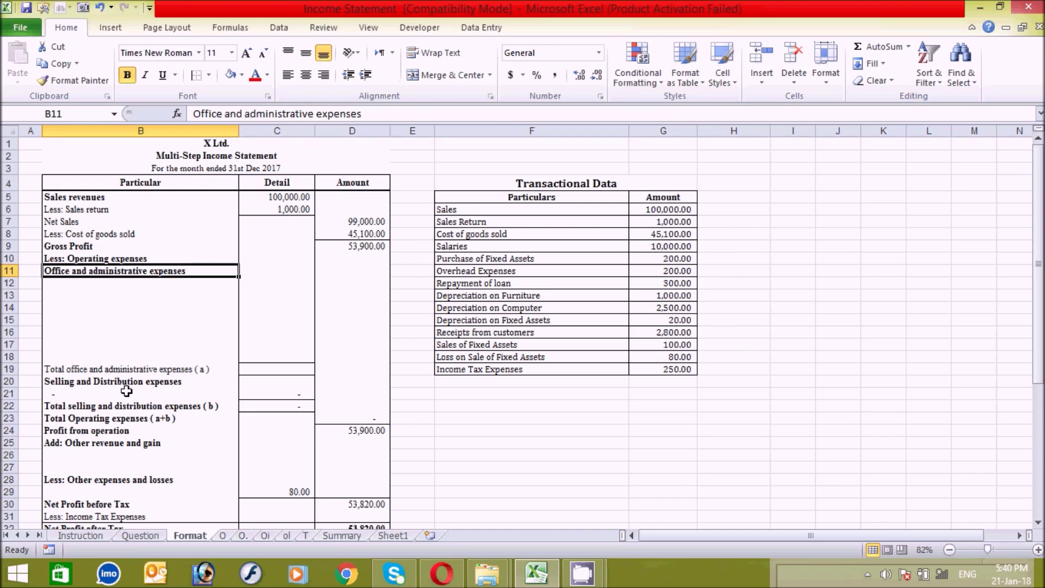
{"action": "left_click", "coordinate": [158, 385]}
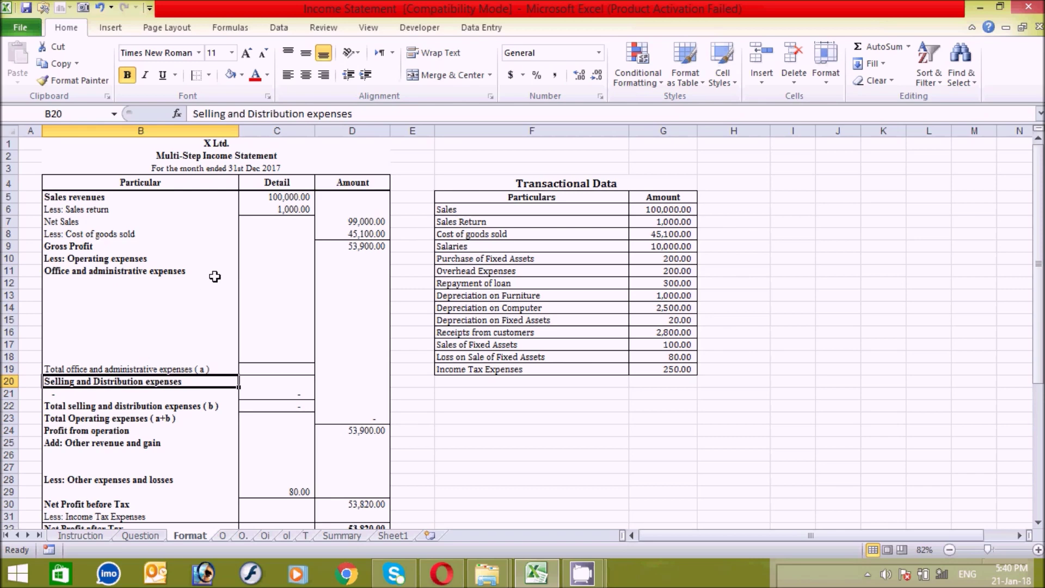
{"action": "left_click", "coordinate": [169, 287]}
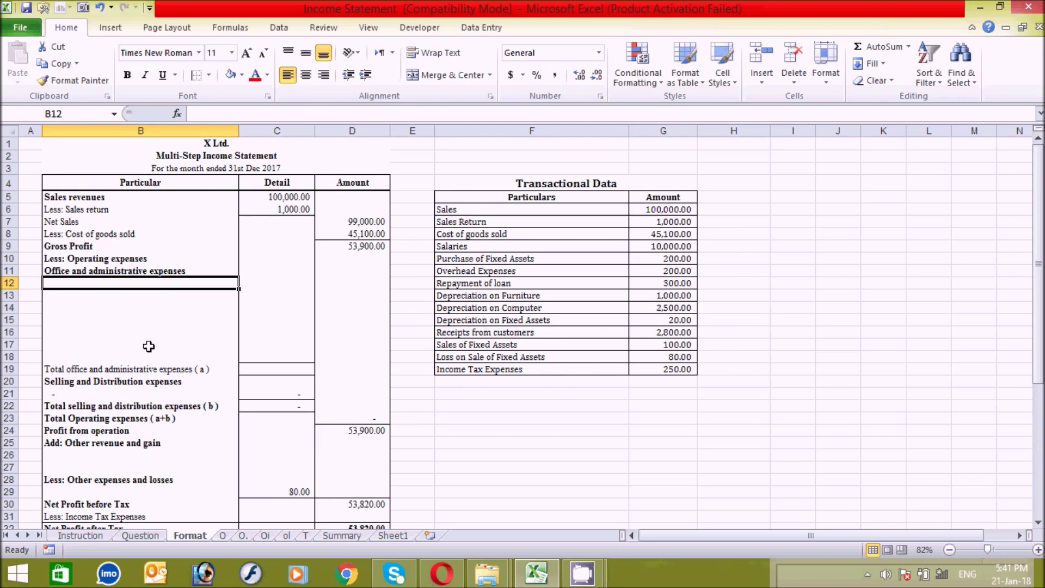
{"action": "left_click", "coordinate": [134, 384]}
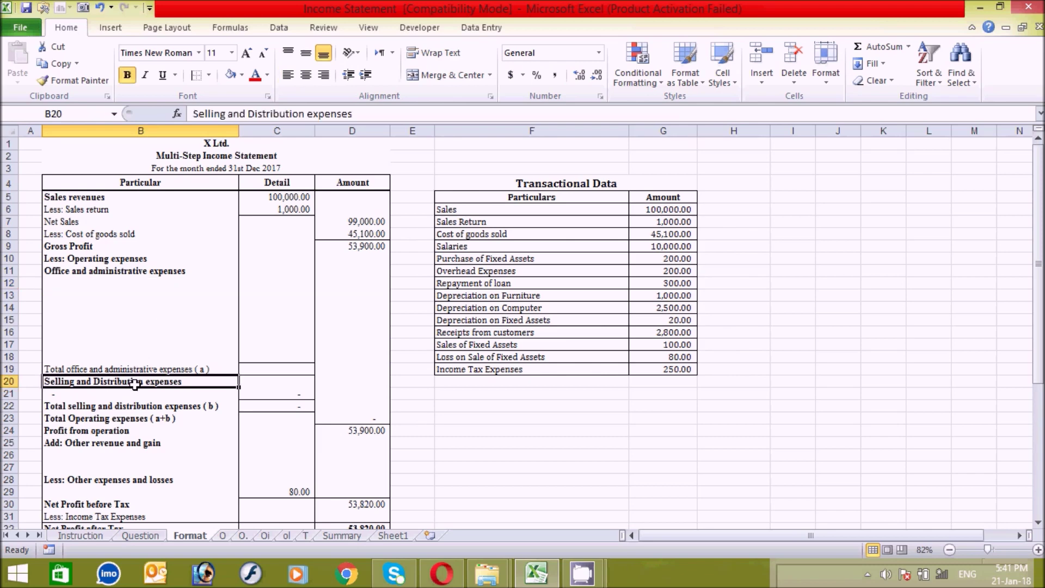
{"action": "left_click", "coordinate": [181, 394]}
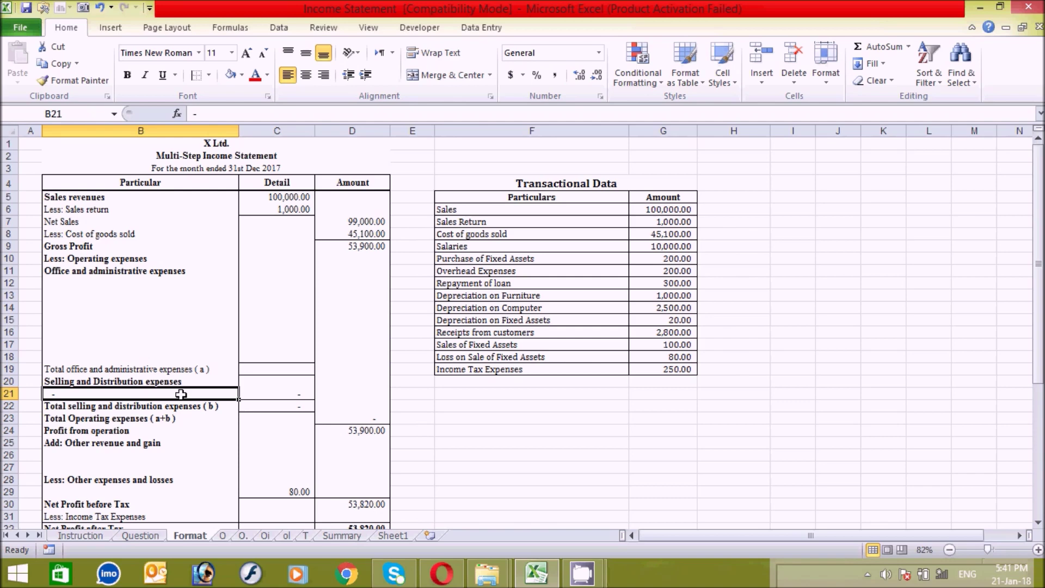
Step: On the O sheet, add Salaries as the first office and administrative expense with 10000 in the Detail column
{"action": "left_click", "coordinate": [173, 346]}
{"action": "left_click", "coordinate": [141, 305]}
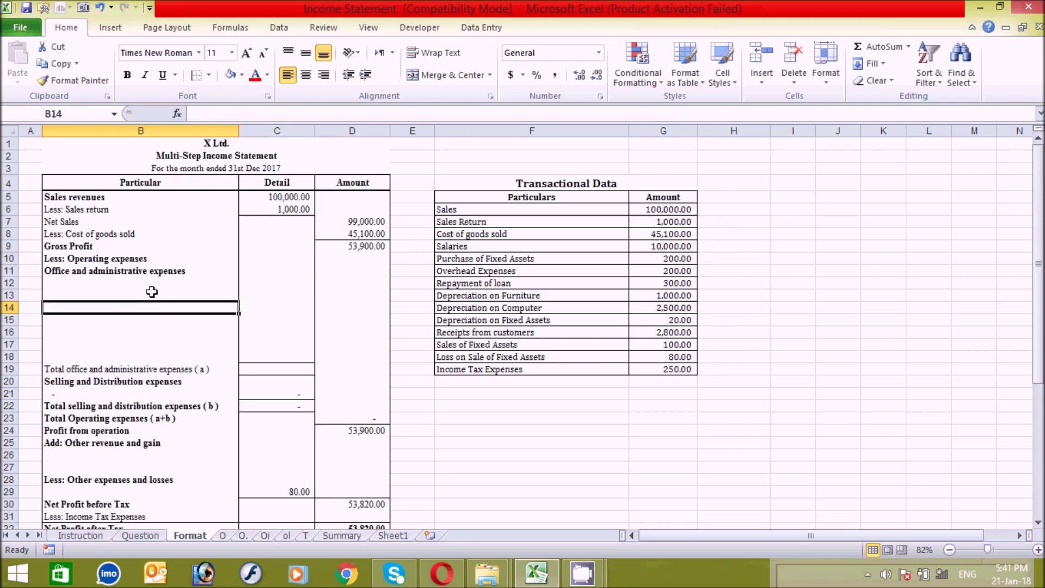
{"action": "left_click", "coordinate": [127, 282]}
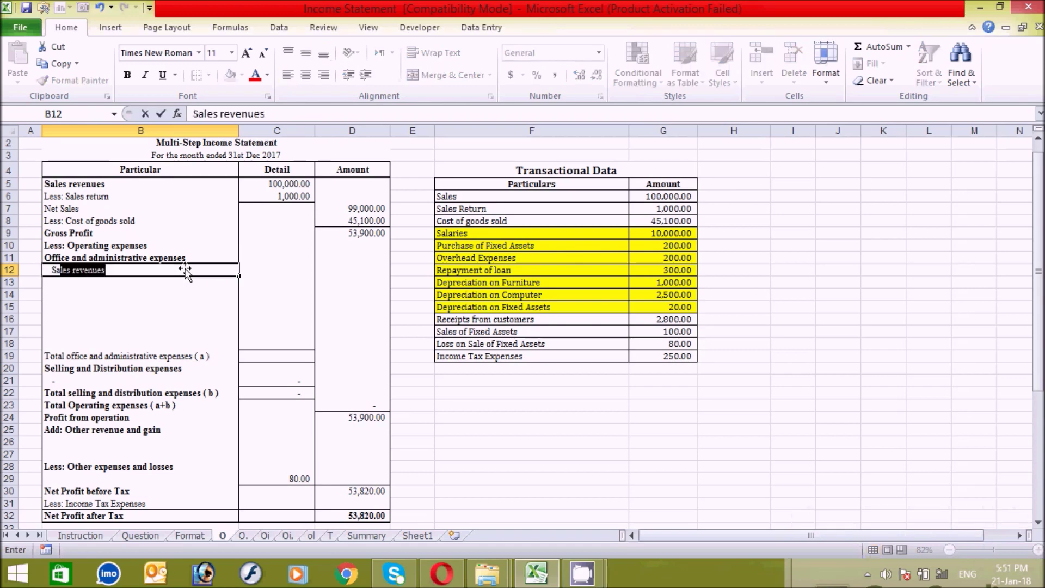
{"action": "type", "text": "laries"}
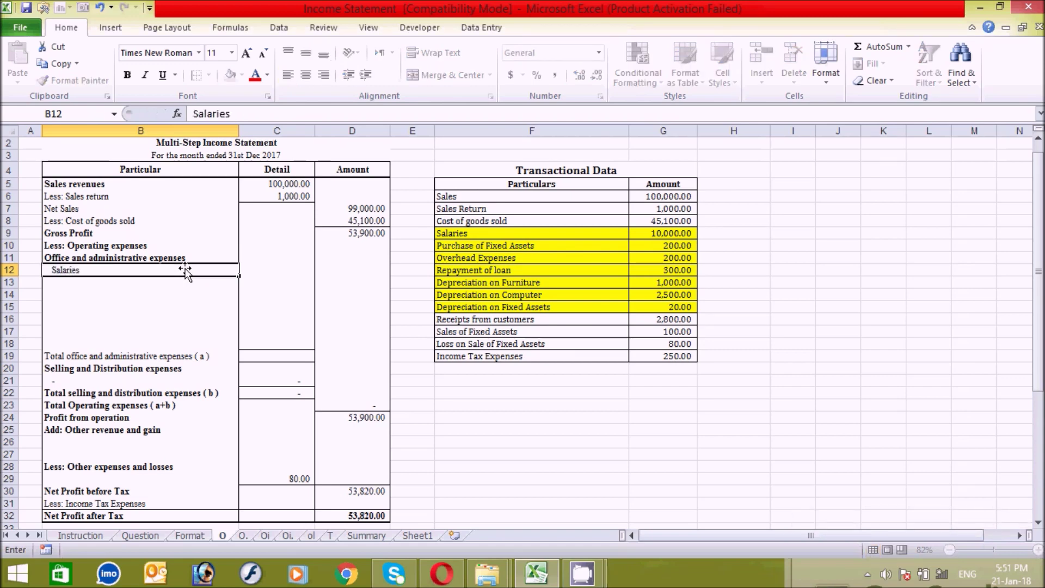
{"action": "key", "text": "Tab"}
{"action": "key", "text": "Right"}
{"action": "key", "text": "Left"}
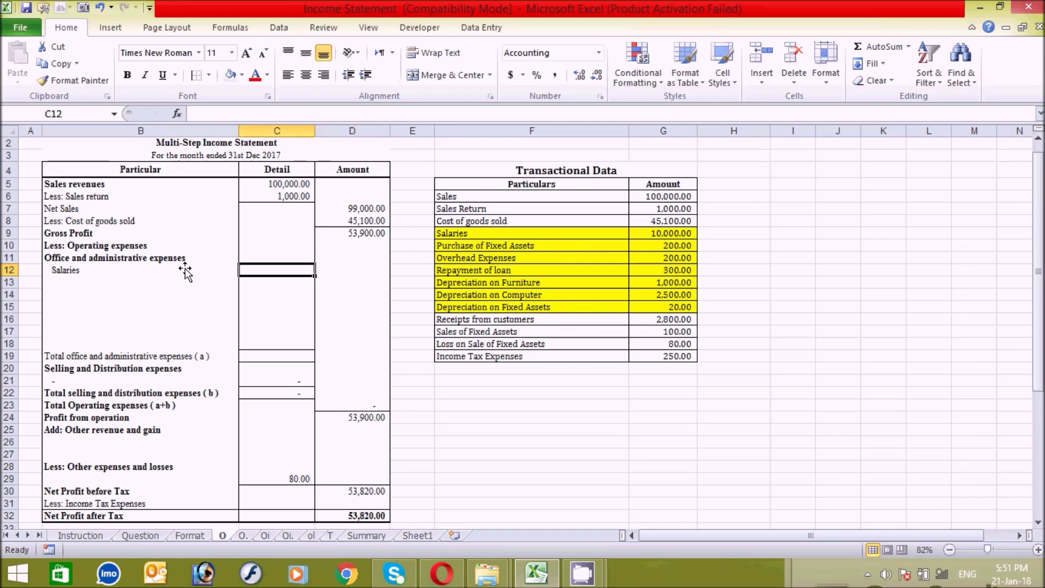
{"action": "type", "text": "10,00"}
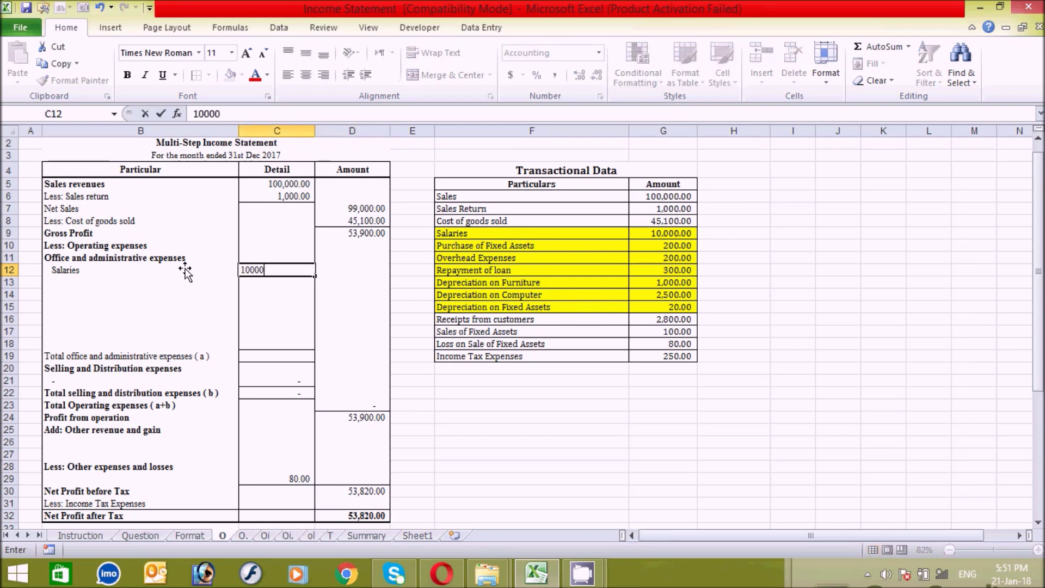
{"action": "type", "text": "0"}
{"action": "key", "text": "Return"}
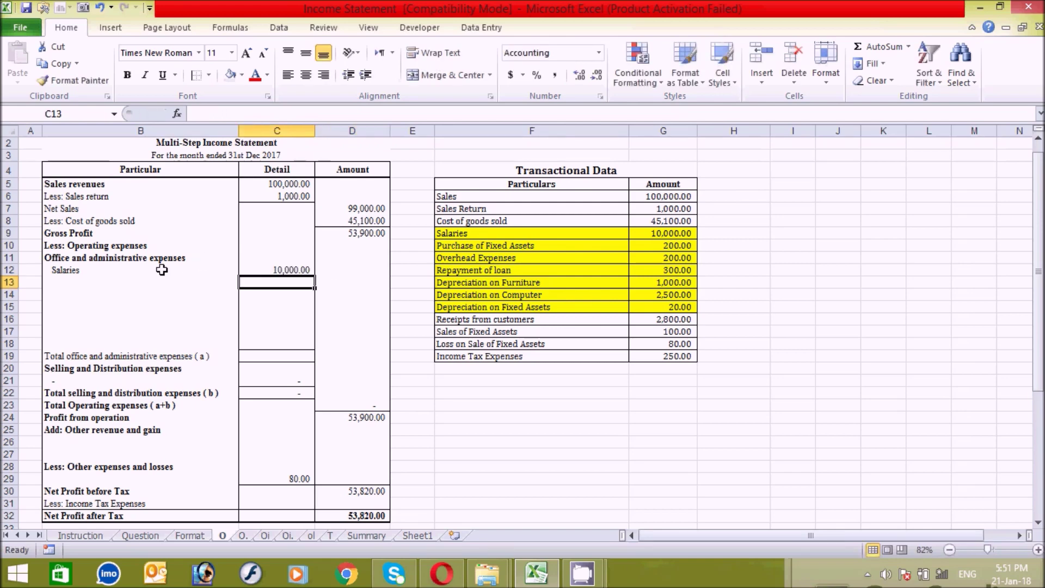
Step: Add Purchase of Fixed Assets below Salaries with 200 in the Detail column
{"action": "left_click", "coordinate": [117, 278]}
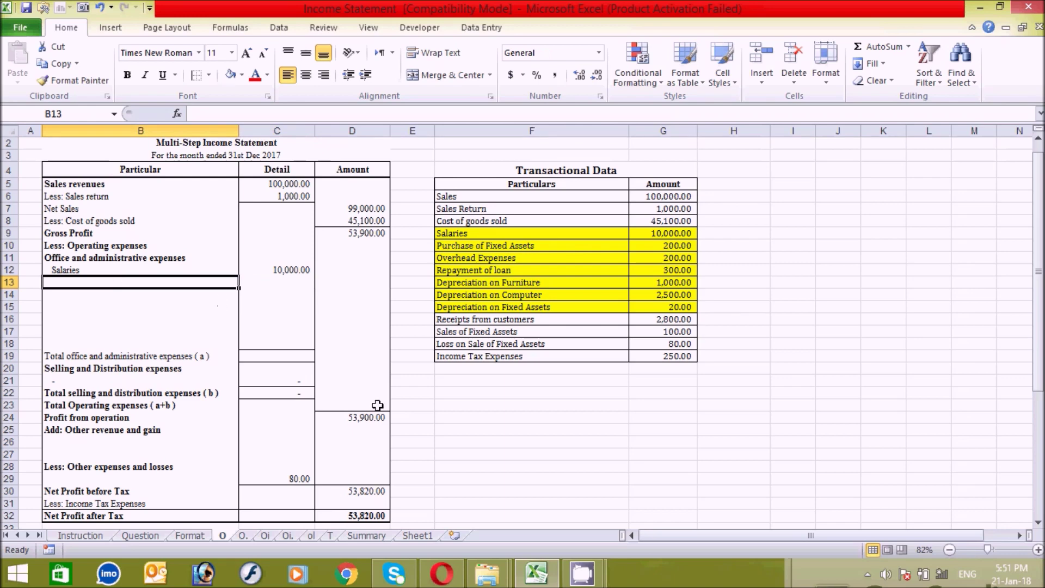
{"action": "type", "text": "Purchas"}
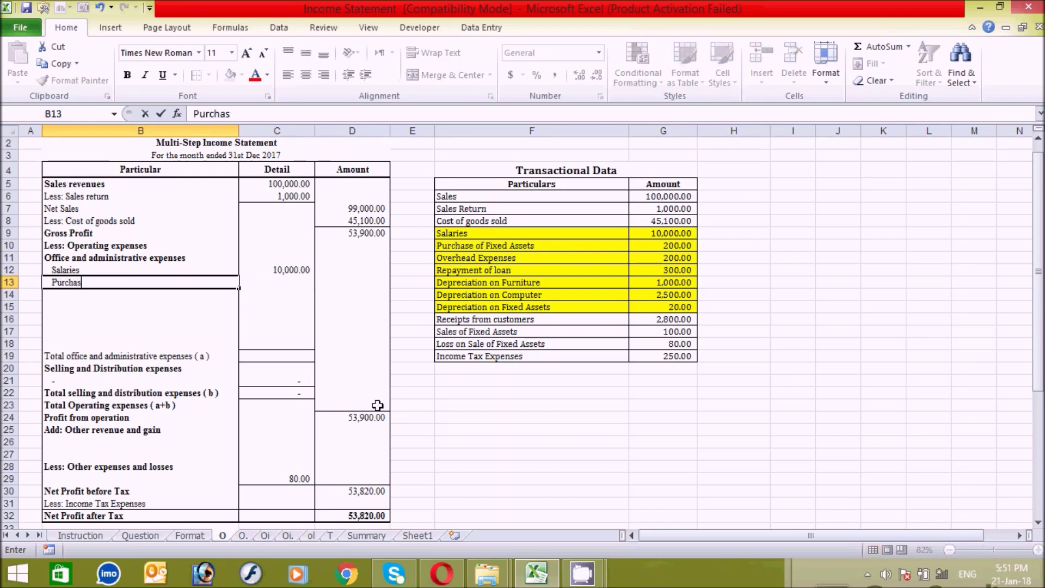
{"action": "type", "text": "e of Fixed Assets"}
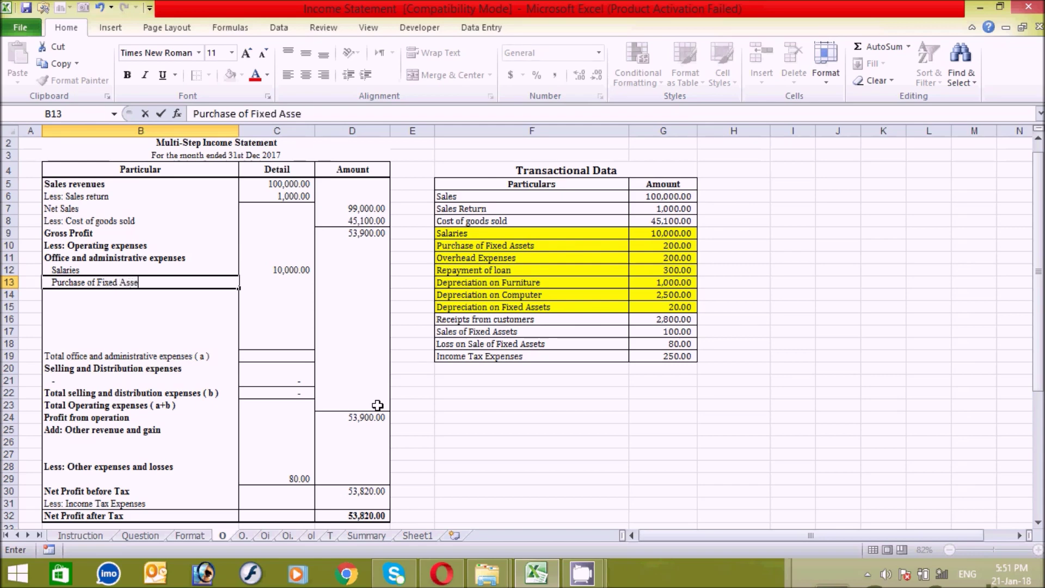
{"action": "key", "text": "Tab"}
{"action": "key", "text": "Tab"}
{"action": "key", "text": "shift+Tab"}
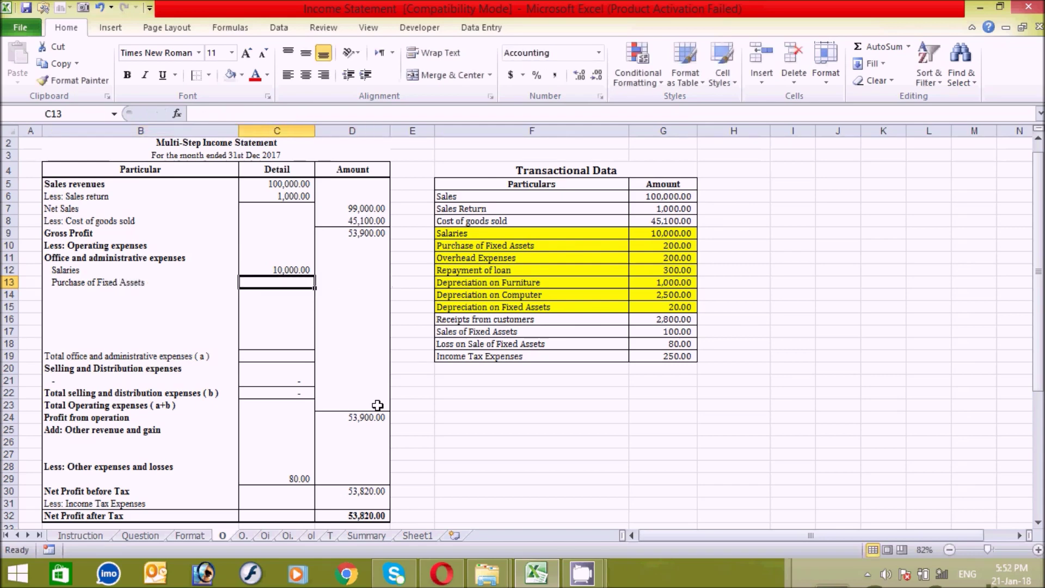
{"action": "type", "text": "200"}
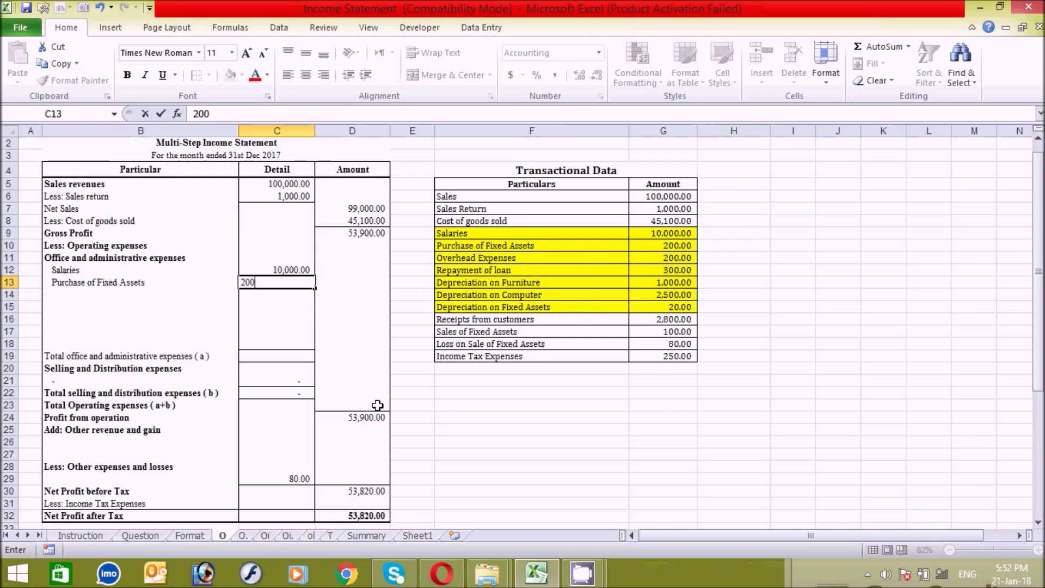
{"action": "key", "text": "Return"}
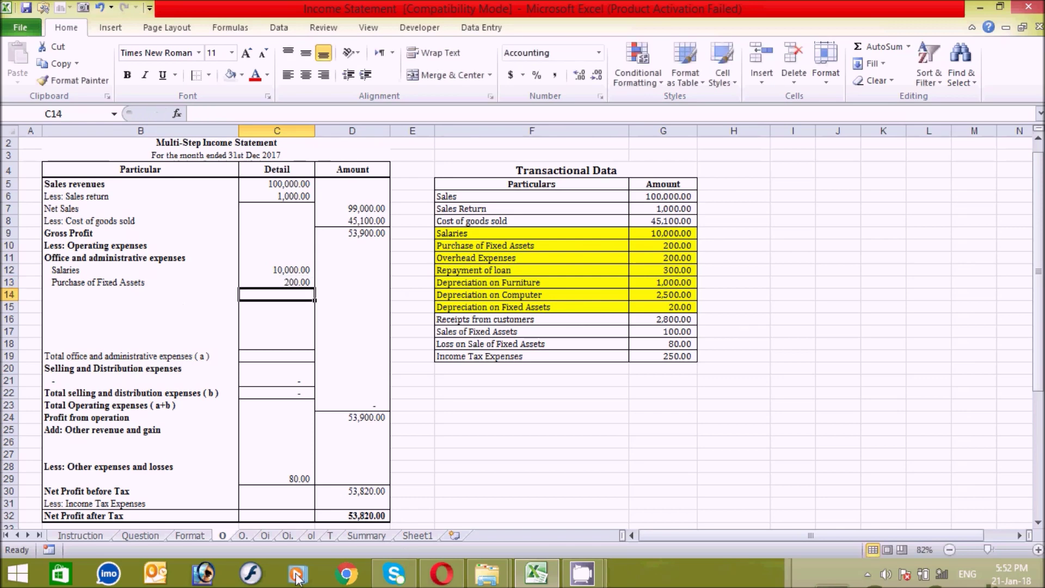
Step: Open the O. sheet and enter a dash as the selling and distribution expense item with 0 in the Detail column
{"action": "left_click", "coordinate": [244, 536]}
{"action": "left_click", "coordinate": [245, 381]}
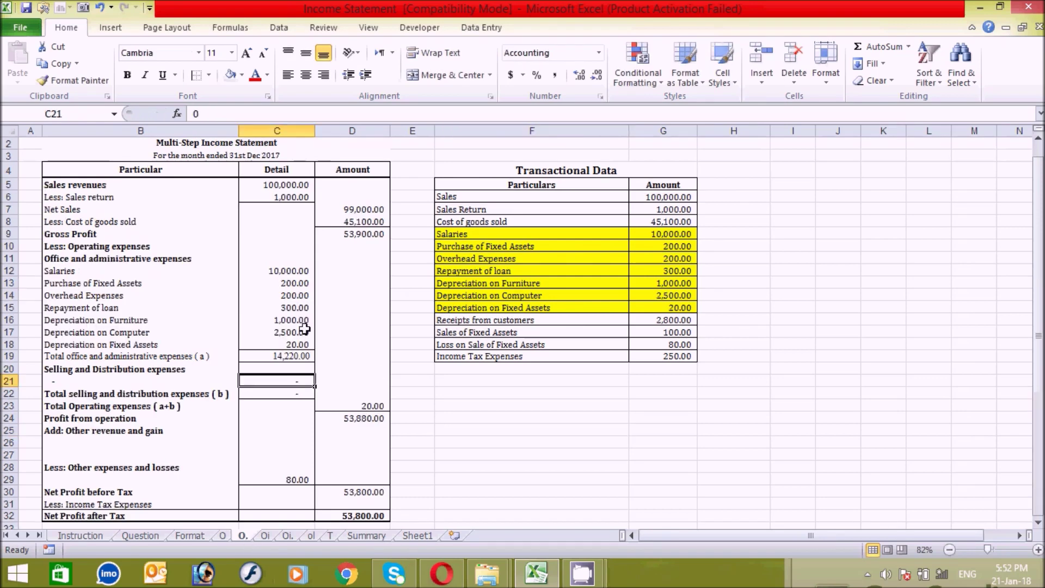
{"action": "left_click", "coordinate": [285, 357]}
{"action": "left_click", "coordinate": [430, 428]}
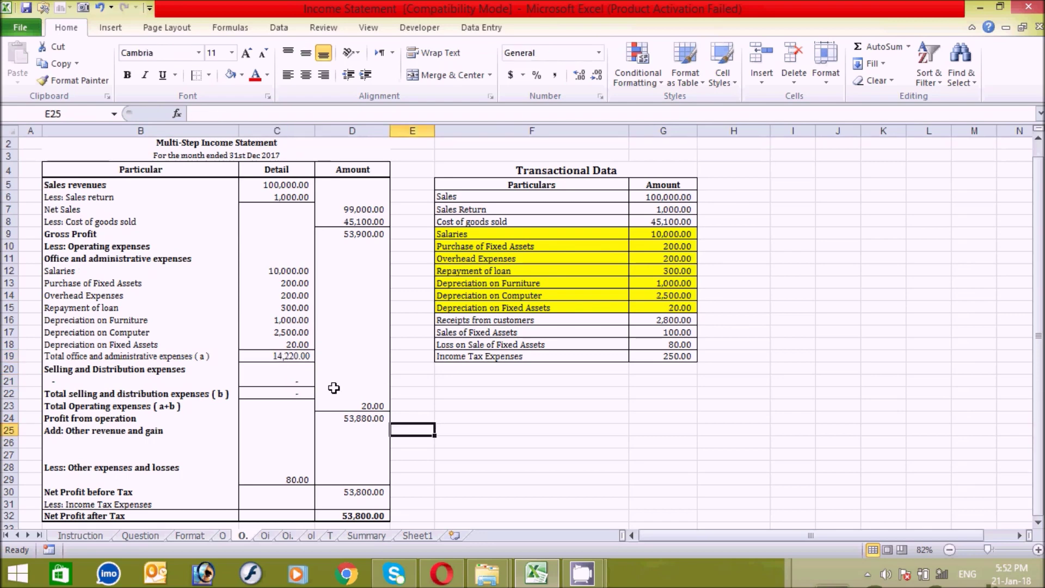
{"action": "left_click", "coordinate": [285, 373]}
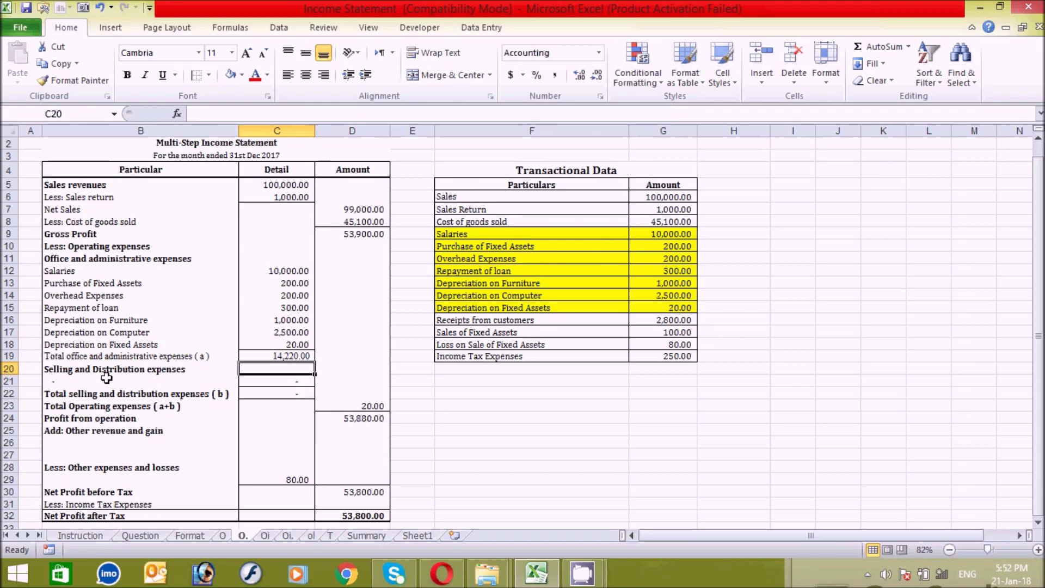
{"action": "left_click", "coordinate": [165, 380]}
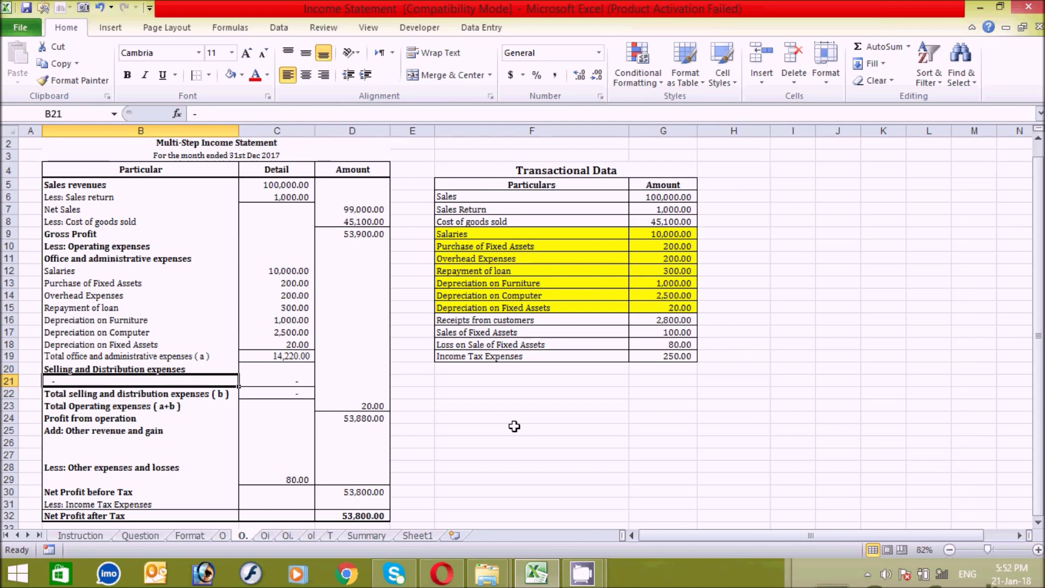
{"action": "type", "text": "-"}
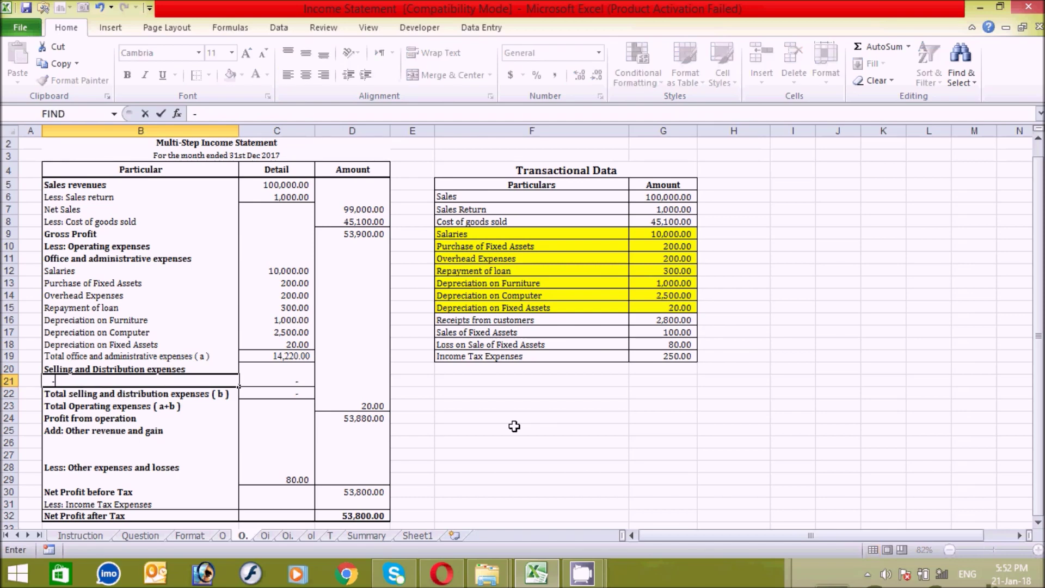
{"action": "key", "text": "Tab"}
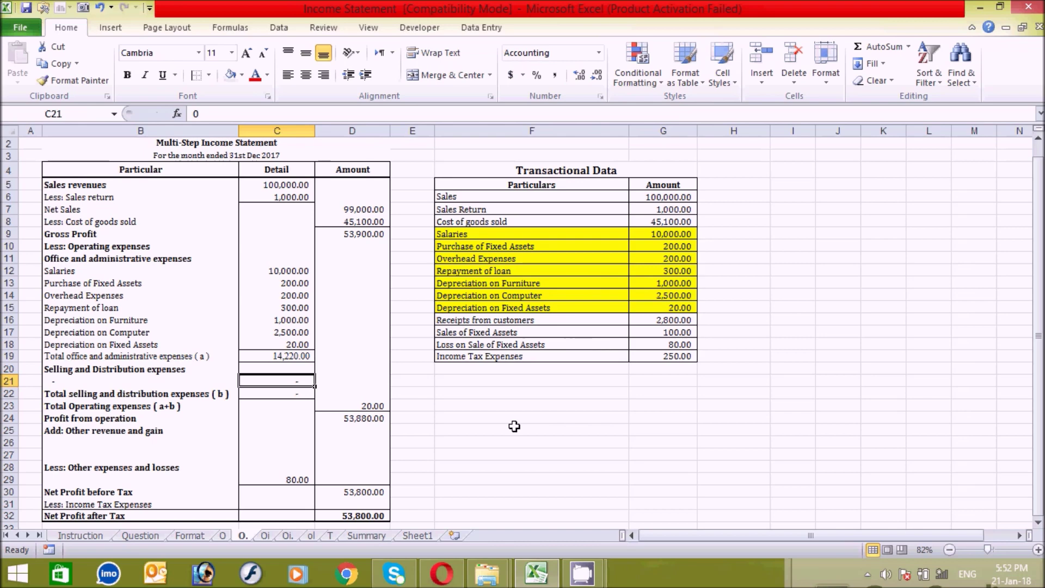
{"action": "type", "text": "0"}
{"action": "key", "text": "Return"}
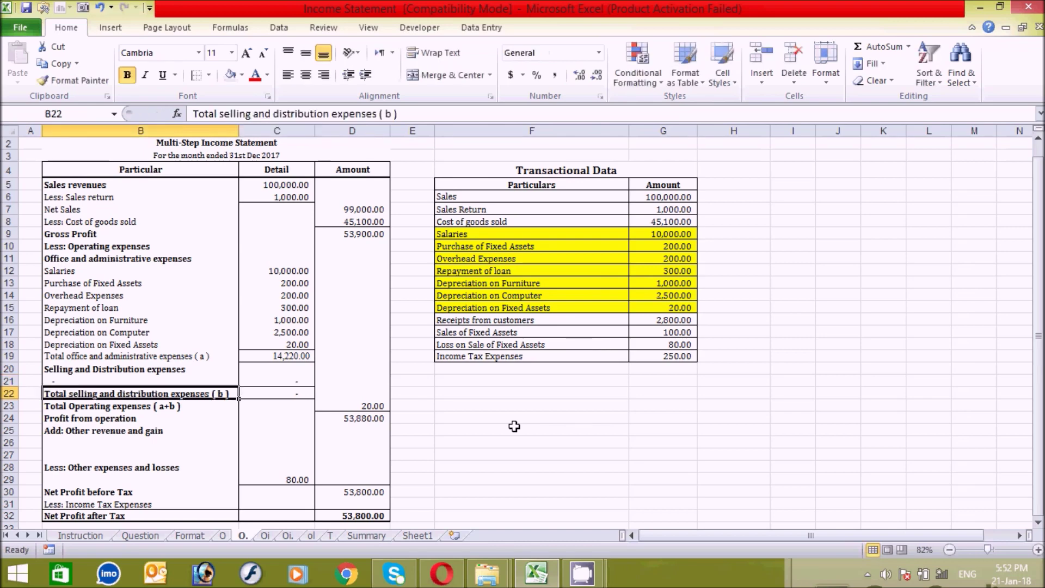
Step: Check the office and administrative and selling and distribution expense totals, and the Other revenue and gain section
{"action": "left_click", "coordinate": [303, 392]}
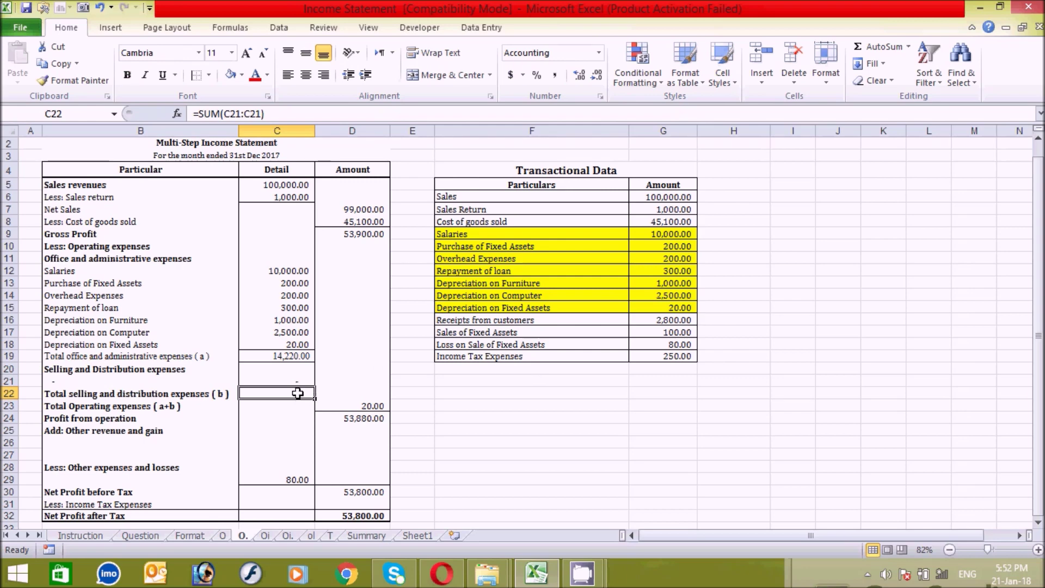
{"action": "left_click", "coordinate": [294, 356]}
{"action": "left_click", "coordinate": [295, 392]}
{"action": "left_click", "coordinate": [267, 359]}
{"action": "left_click", "coordinate": [285, 391]}
{"action": "left_click", "coordinate": [263, 408]}
{"action": "left_click", "coordinate": [553, 451]}
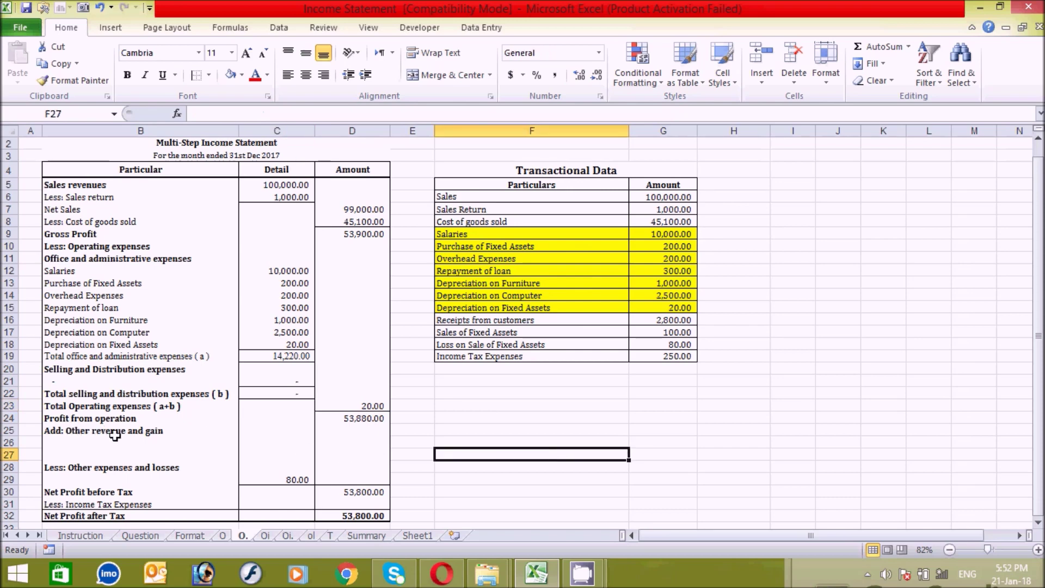
{"action": "left_click", "coordinate": [133, 442]}
{"action": "left_click", "coordinate": [574, 443]}
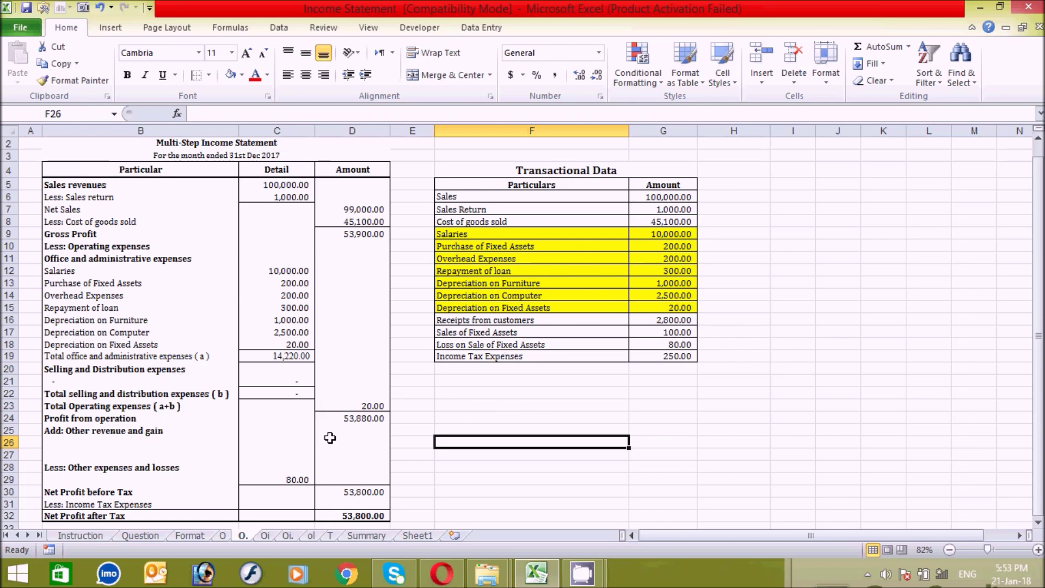
Step: Open the Oi sheet and add Receipts from Customers under Other revenue and gain with 2800 in the Detail column
{"action": "left_click", "coordinate": [264, 535]}
{"action": "left_click", "coordinate": [512, 441]}
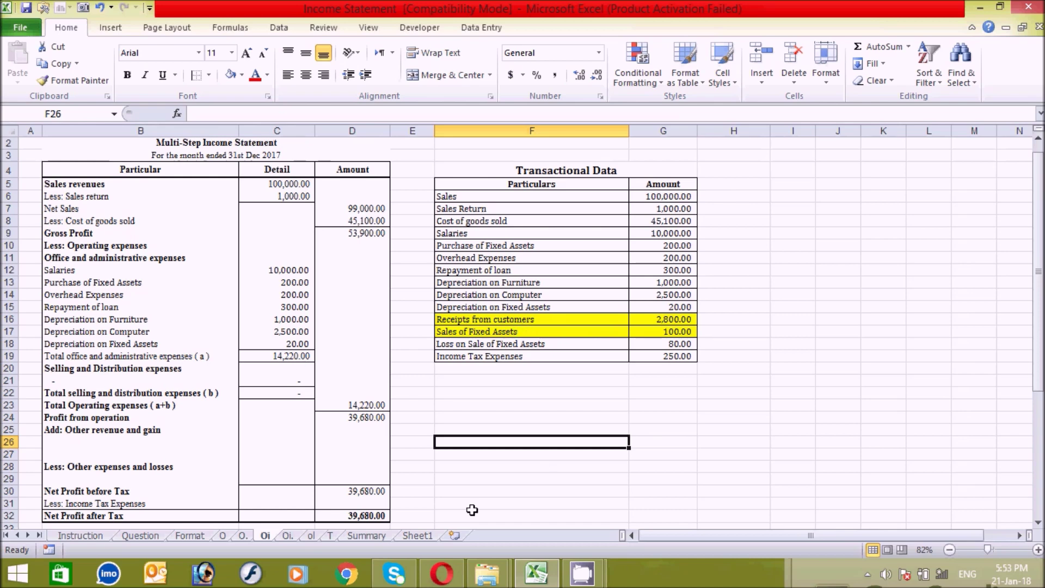
{"action": "left_click", "coordinate": [159, 448]}
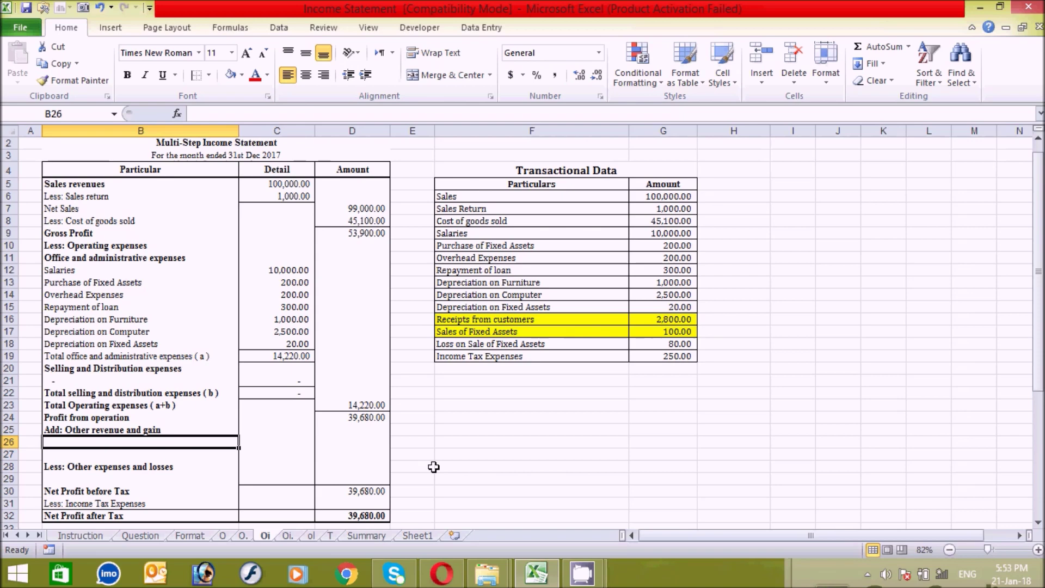
{"action": "type", "text": "Receipts"}
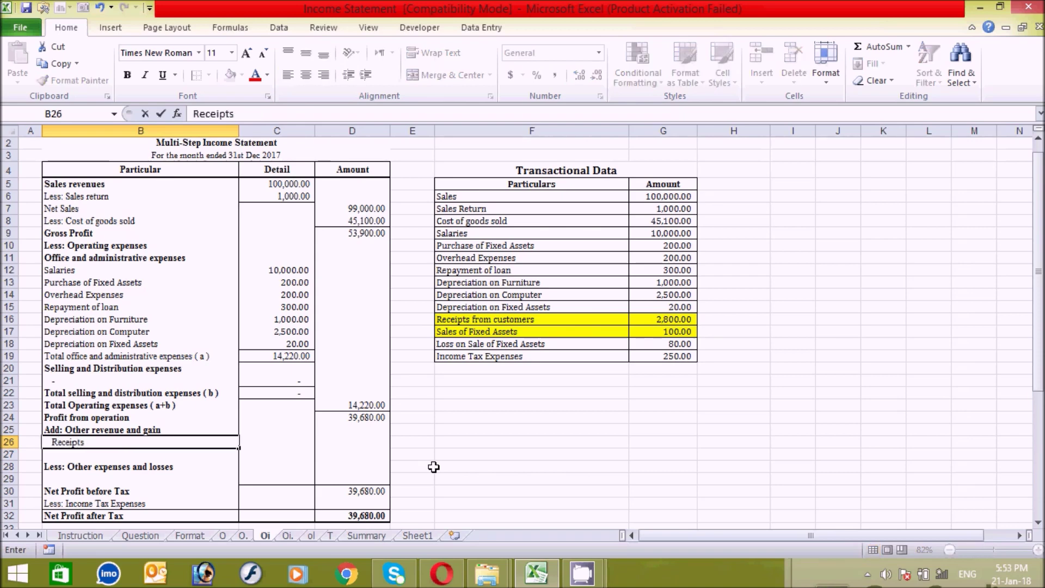
{"action": "type", "text": " from Customers"}
{"action": "key", "text": "Tab"}
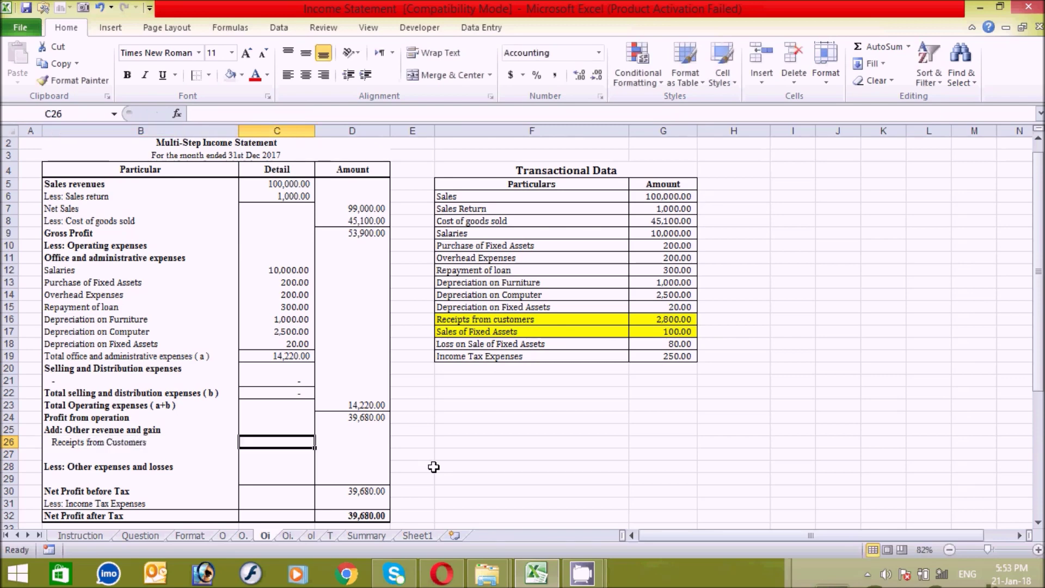
{"action": "type", "text": "2800"}
{"action": "key", "text": "Return"}
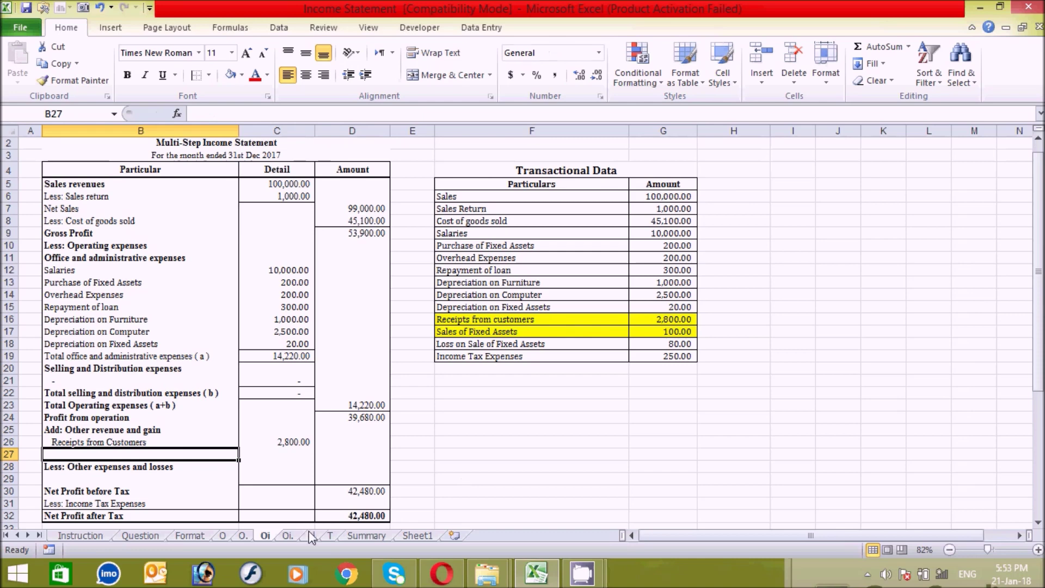
Step: Open the Oi. sheet and examine the Other revenue and gain entries and the line under Other expenses and losses
{"action": "left_click", "coordinate": [285, 536]}
{"action": "left_click", "coordinate": [243, 442]}
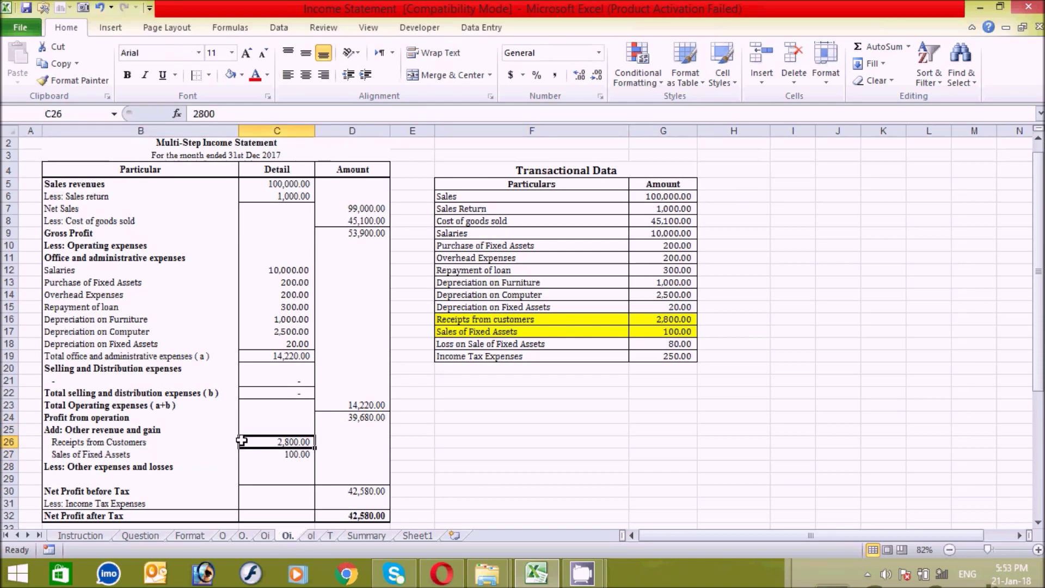
{"action": "left_click", "coordinate": [400, 459]}
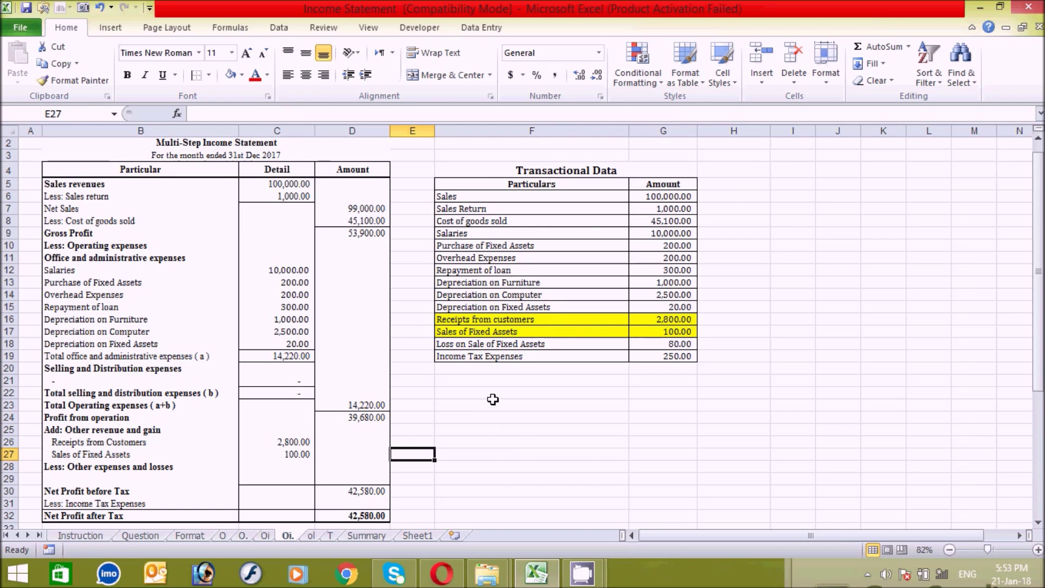
{"action": "left_click", "coordinate": [87, 479]}
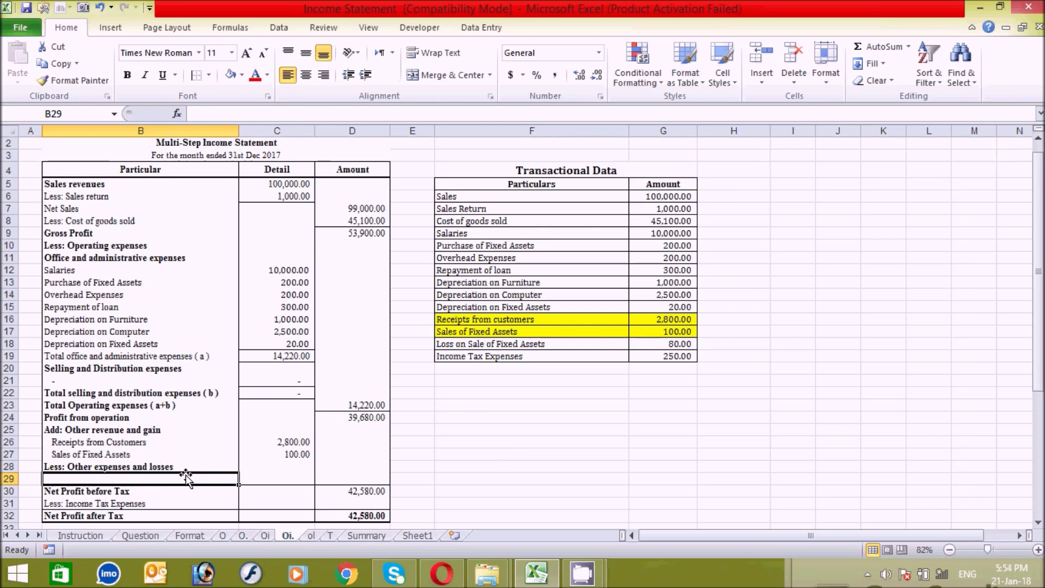
{"action": "left_click", "coordinate": [488, 451]}
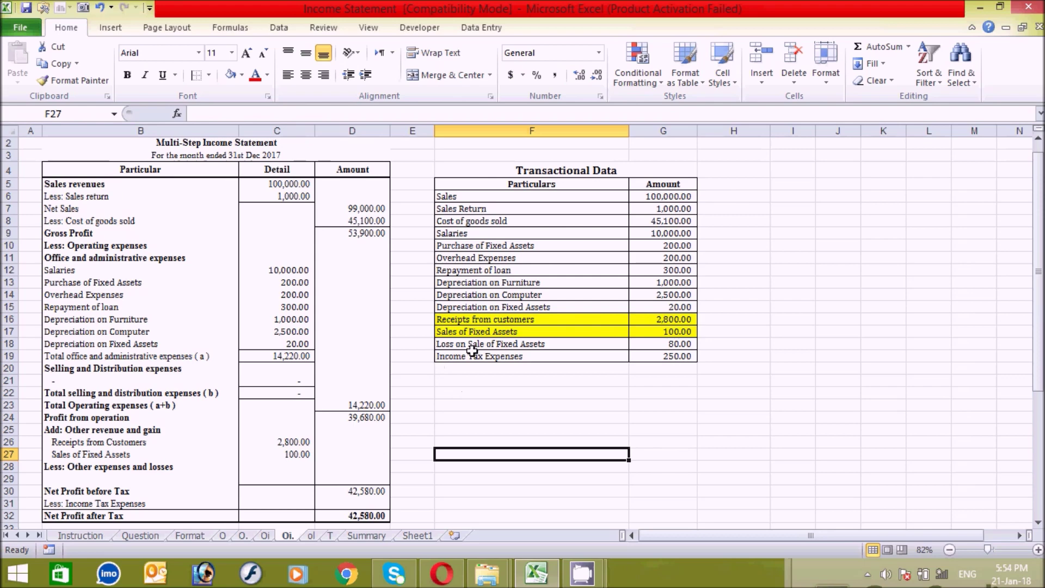
Step: Open the ol sheet and enter Loss on Sale of Fixed Assets as the item under Other expenses and losses
{"action": "left_click", "coordinate": [311, 536]}
{"action": "left_click", "coordinate": [175, 479]}
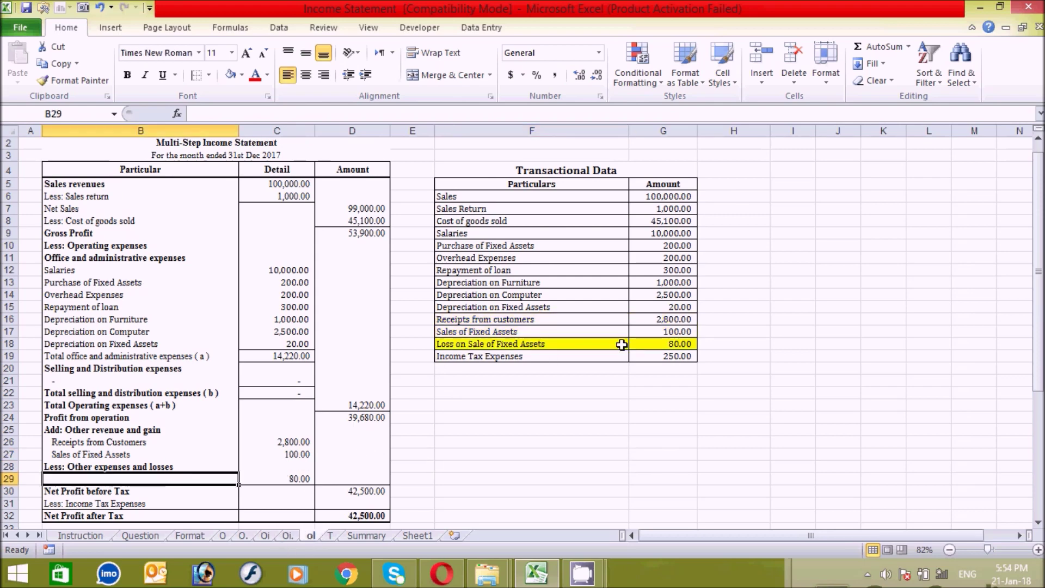
{"action": "type", "text": "Lo"}
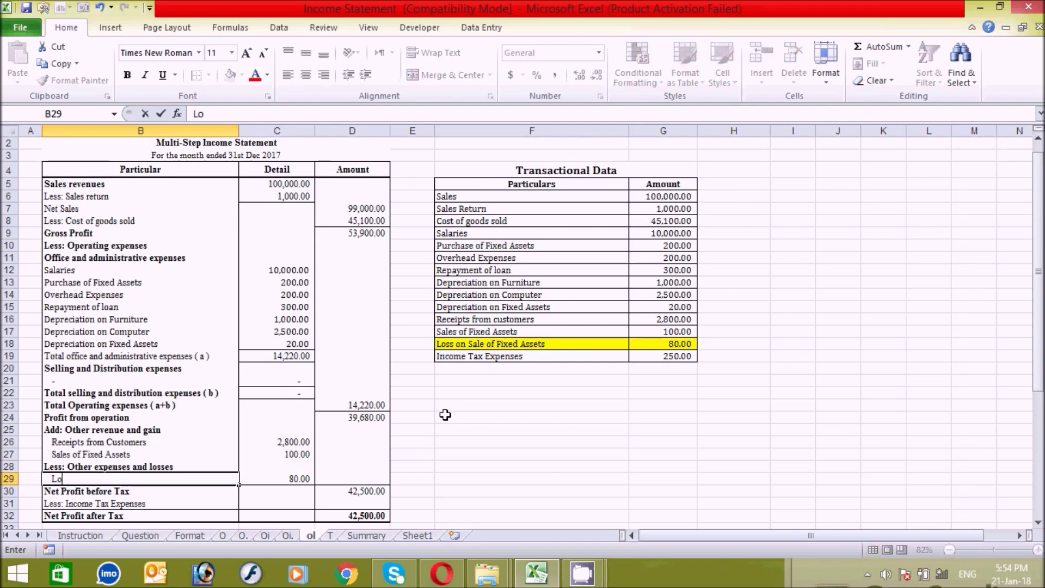
{"action": "type", "text": "ss on Sale of Fixed Asset"}
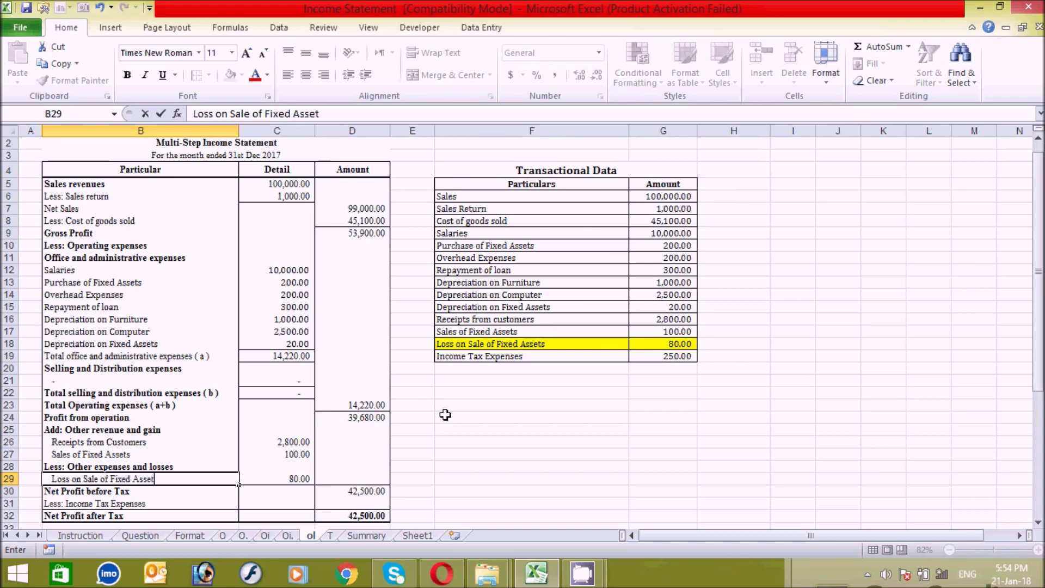
{"action": "type", "text": "s"}
{"action": "key", "text": "Tab"}
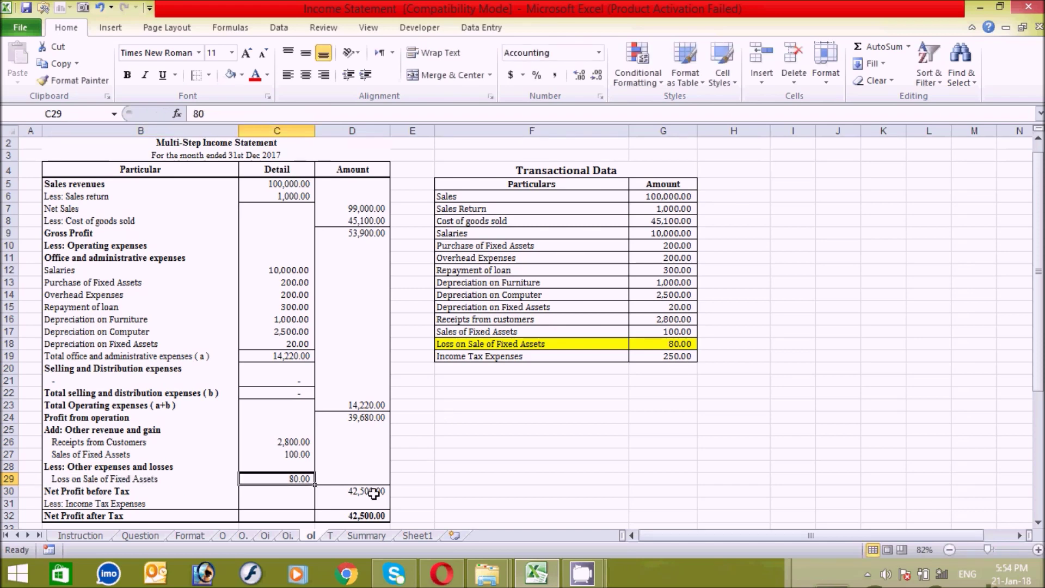
Step: Examine the formula behind the Net Profit before Tax amount and the cells it references
{"action": "left_click", "coordinate": [488, 465]}
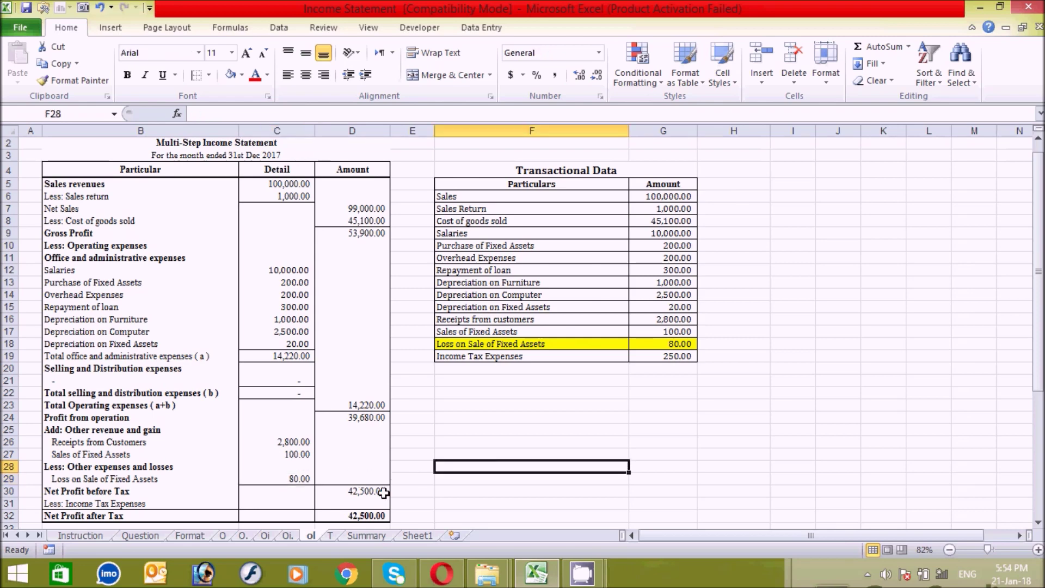
{"action": "left_click", "coordinate": [354, 490]}
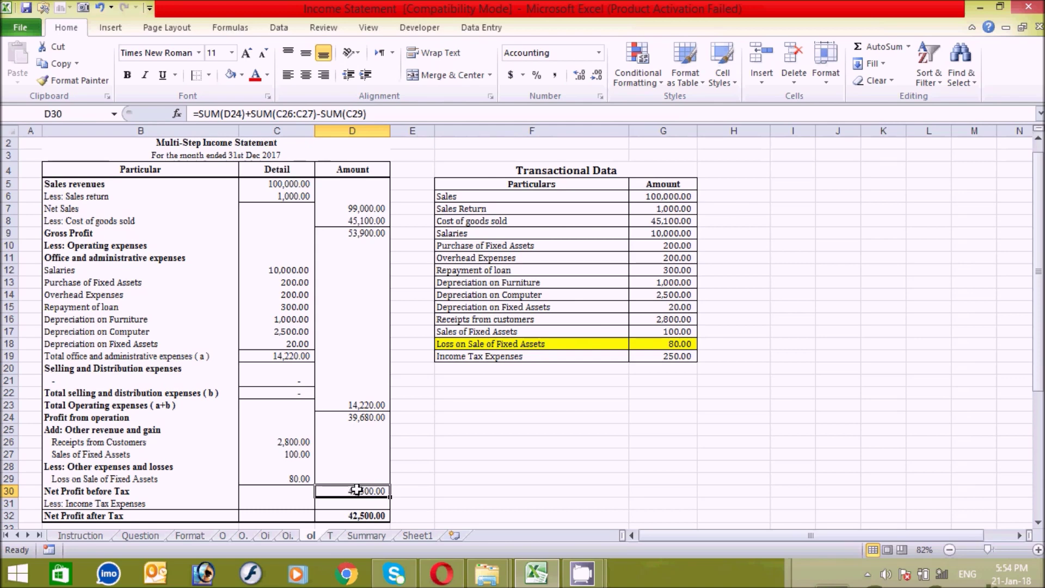
{"action": "left_click", "coordinate": [377, 115]}
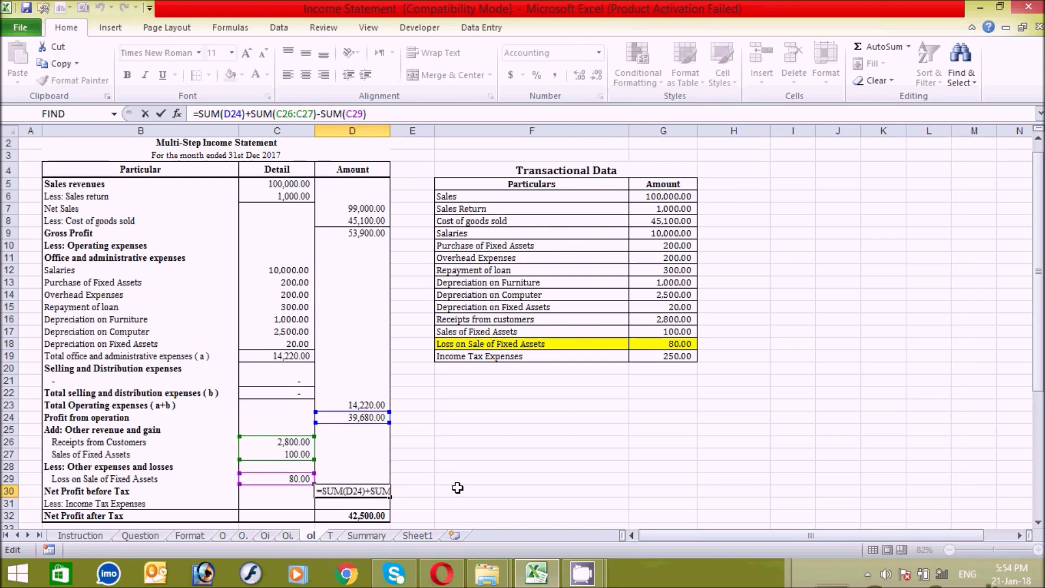
{"action": "key", "text": "Return"}
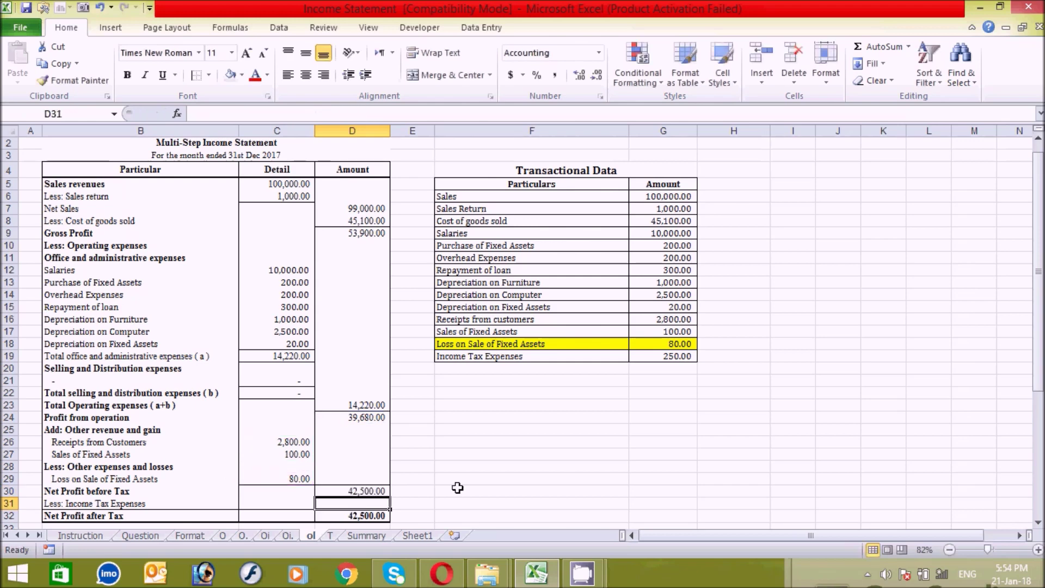
{"action": "left_click", "coordinate": [373, 490]}
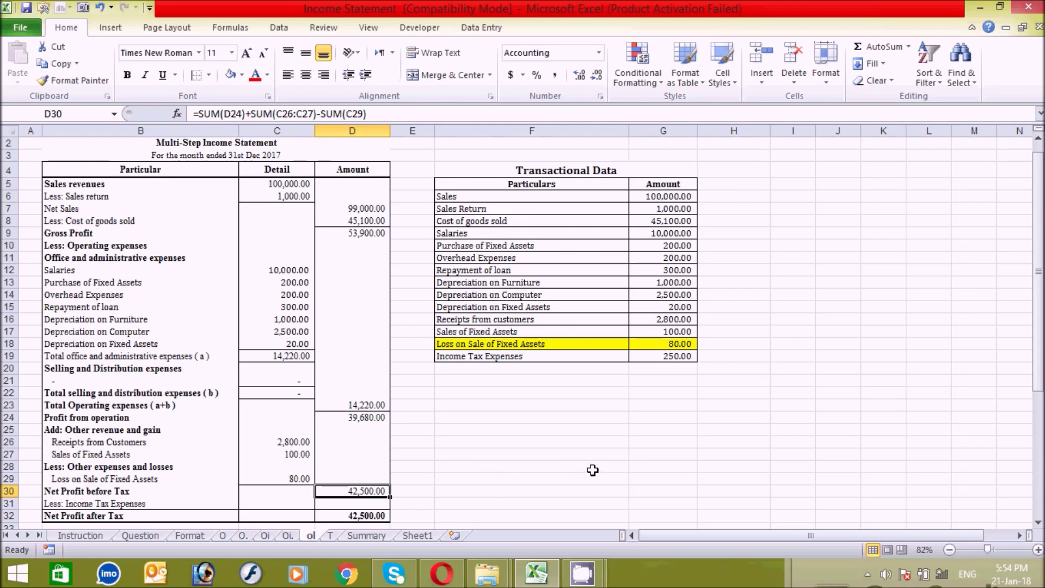
{"action": "key", "text": "Return"}
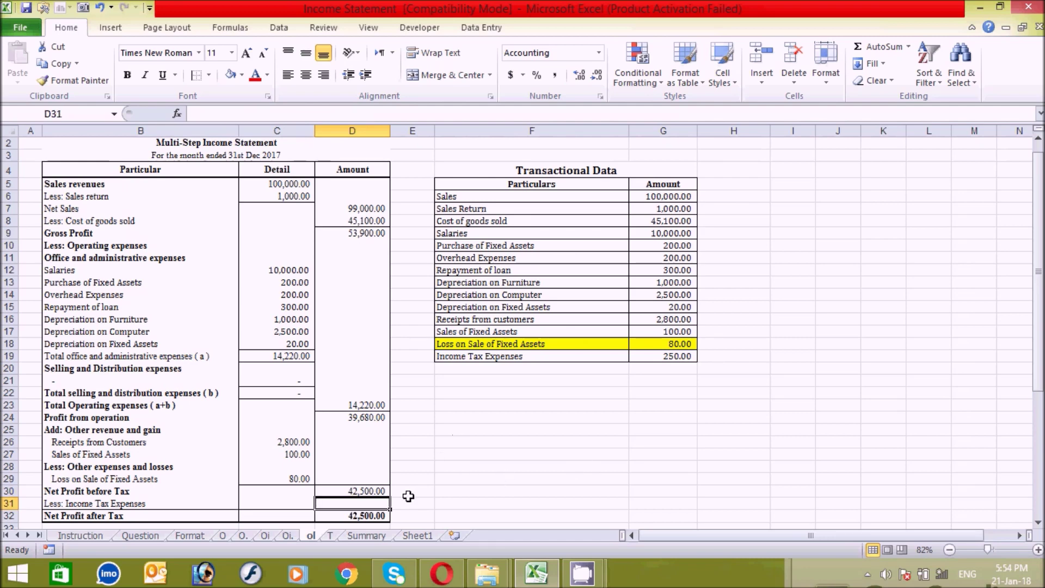
Step: Open the T sheet and enter 250 in the Amount column for Less: Income Tax Expenses
{"action": "left_click", "coordinate": [331, 535]}
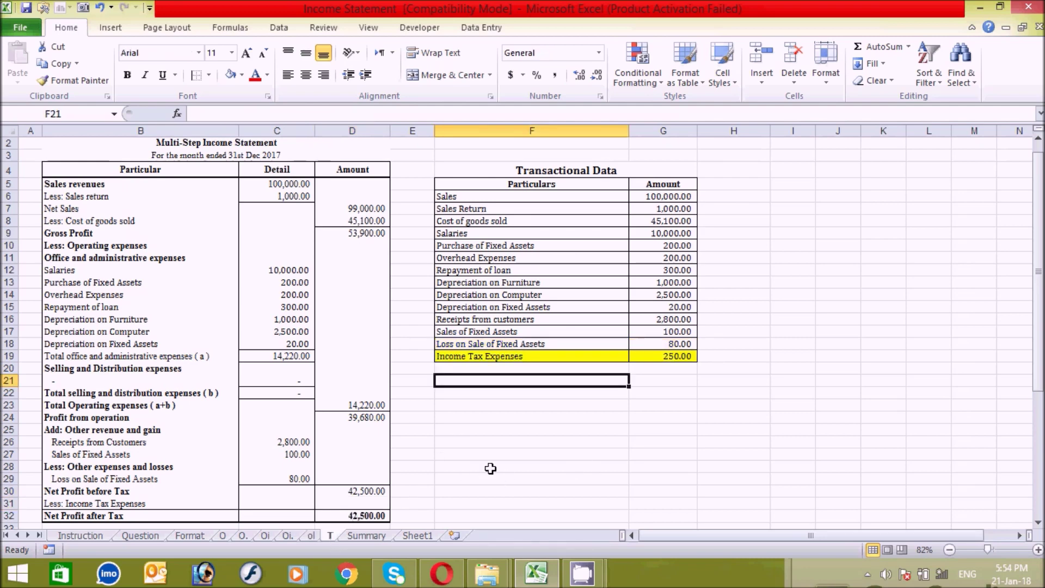
{"action": "left_click", "coordinate": [351, 502]}
{"action": "type", "text": "250"}
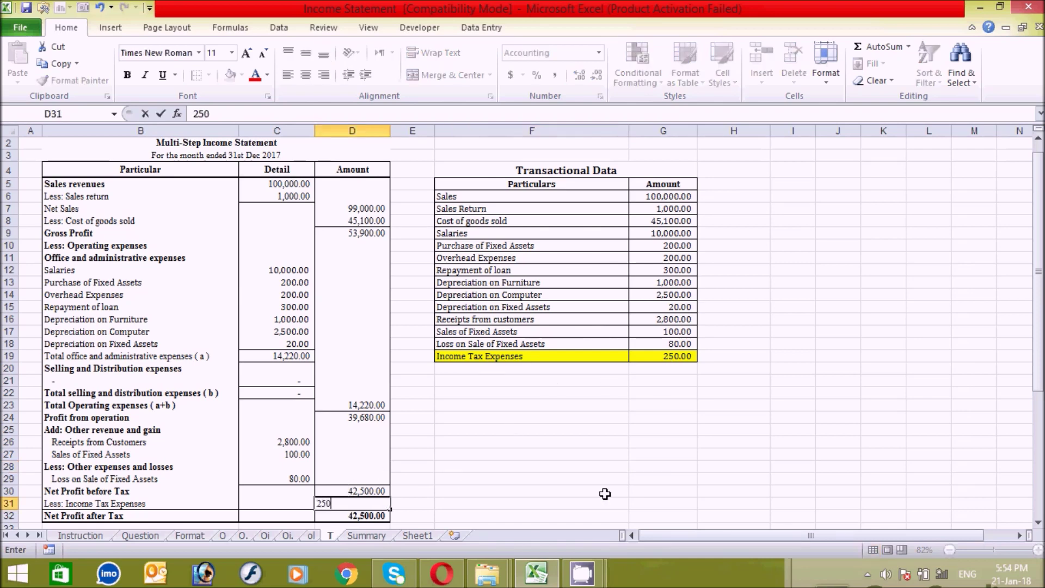
{"action": "key", "text": "Return"}
{"action": "left_click", "coordinate": [492, 470]}
{"action": "left_click", "coordinate": [455, 498]}
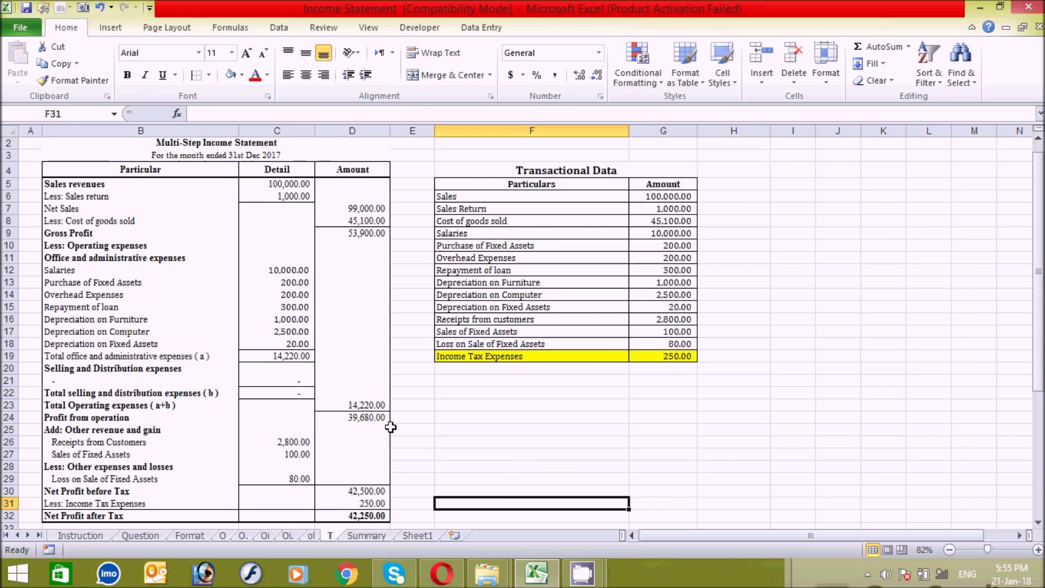
Step: Check the Net Profit after Tax amount against the completed statement and the transactional data
{"action": "left_click", "coordinate": [371, 518]}
{"action": "left_click", "coordinate": [481, 490]}
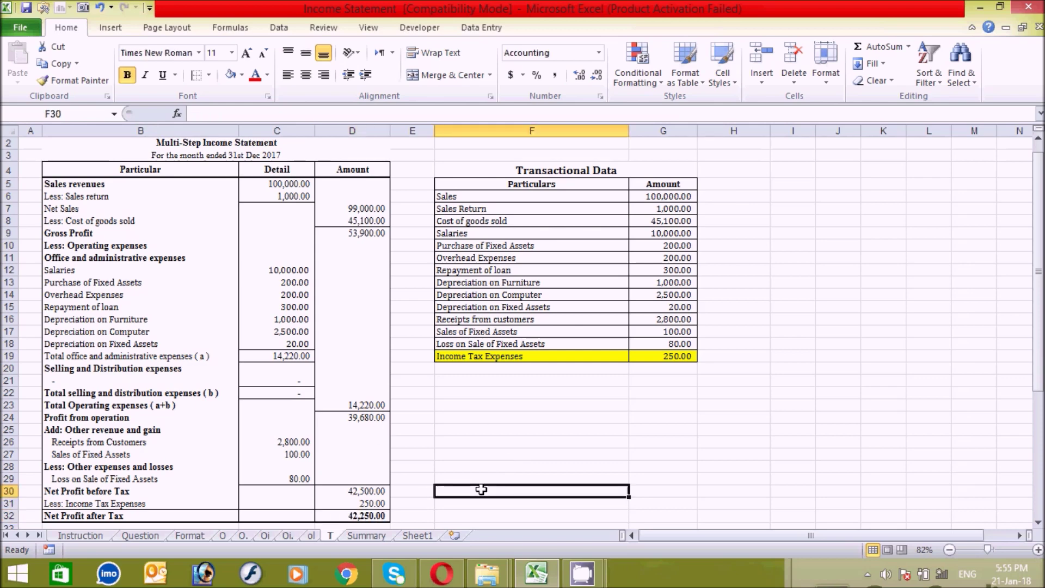
{"action": "left_click", "coordinate": [576, 447]}
{"action": "left_click_drag", "start_coordinate": [1038, 278], "coordinate": [1038, 278]}
{"action": "left_click", "coordinate": [683, 363]}
{"action": "left_click", "coordinate": [534, 430]}
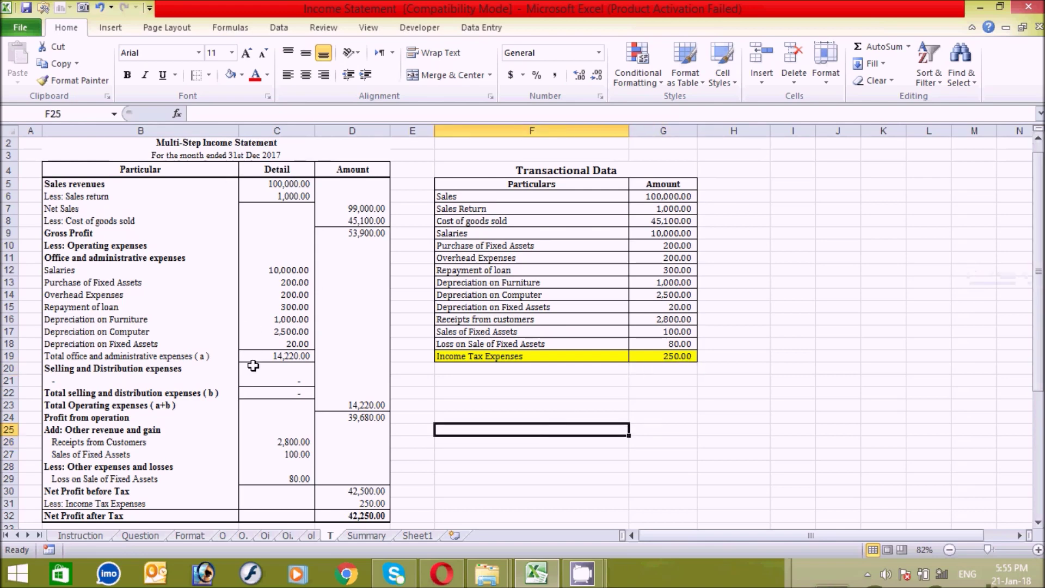
{"action": "left_click", "coordinate": [356, 516]}
{"action": "left_click", "coordinate": [510, 491]}
{"action": "left_click", "coordinate": [531, 412]}
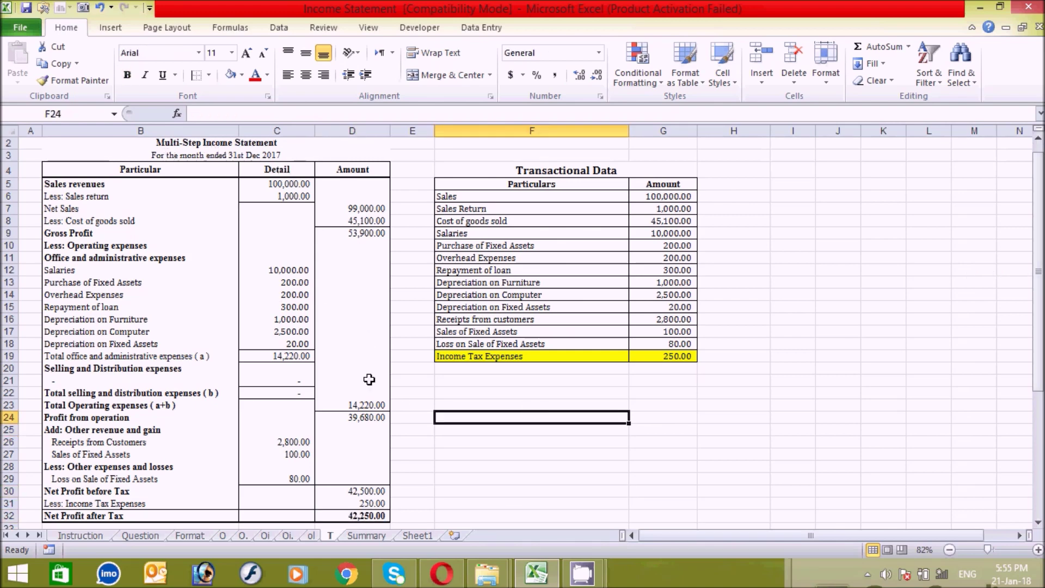
{"action": "left_click", "coordinate": [495, 441]}
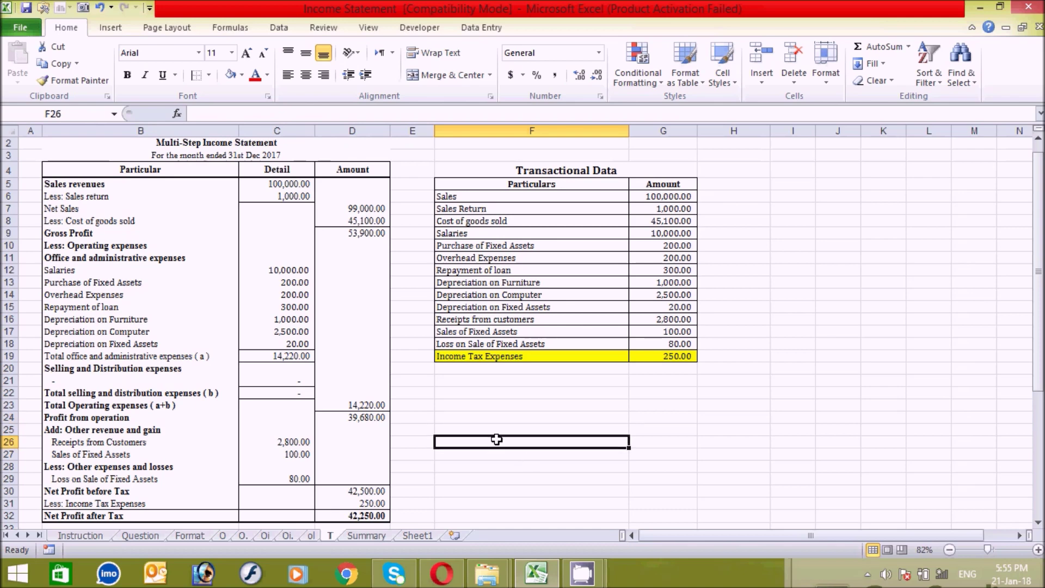
{"action": "left_click", "coordinate": [480, 429]}
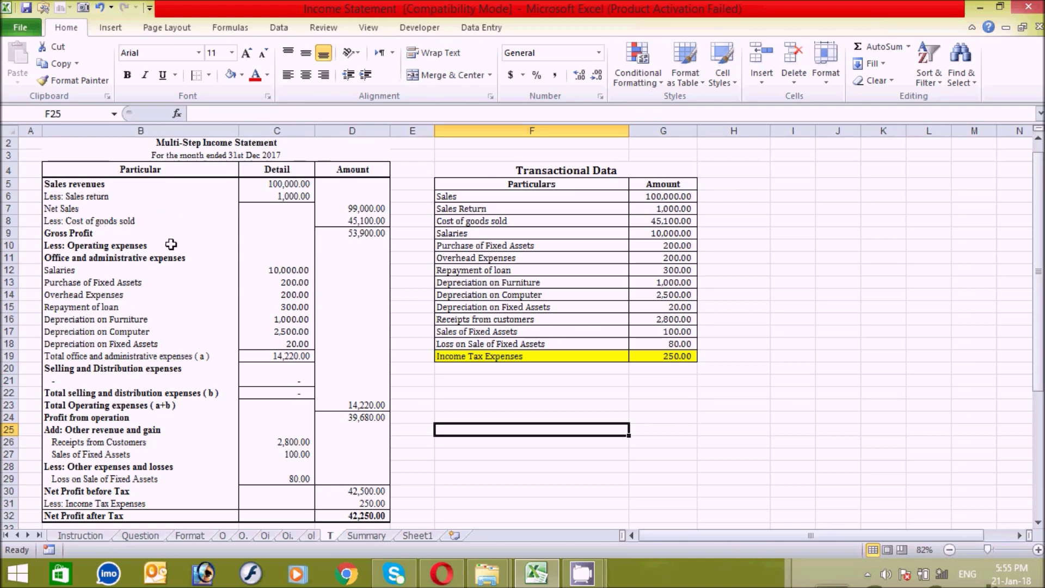
Step: Review the Gross Profit, Profit from operation and Net Profit after Tax lines of the income statement
{"action": "left_click", "coordinate": [77, 235]}
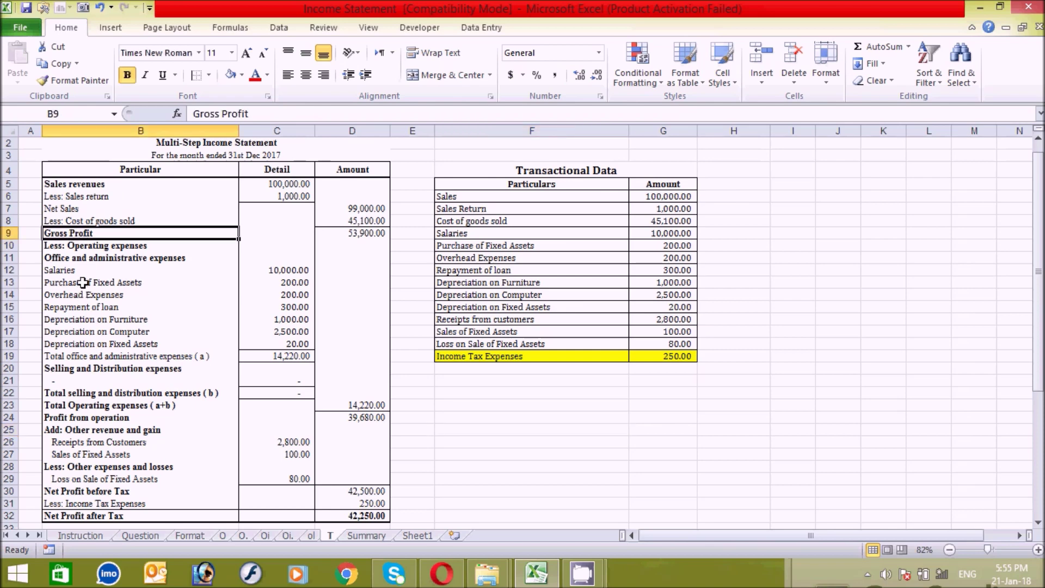
{"action": "left_click", "coordinate": [78, 417]}
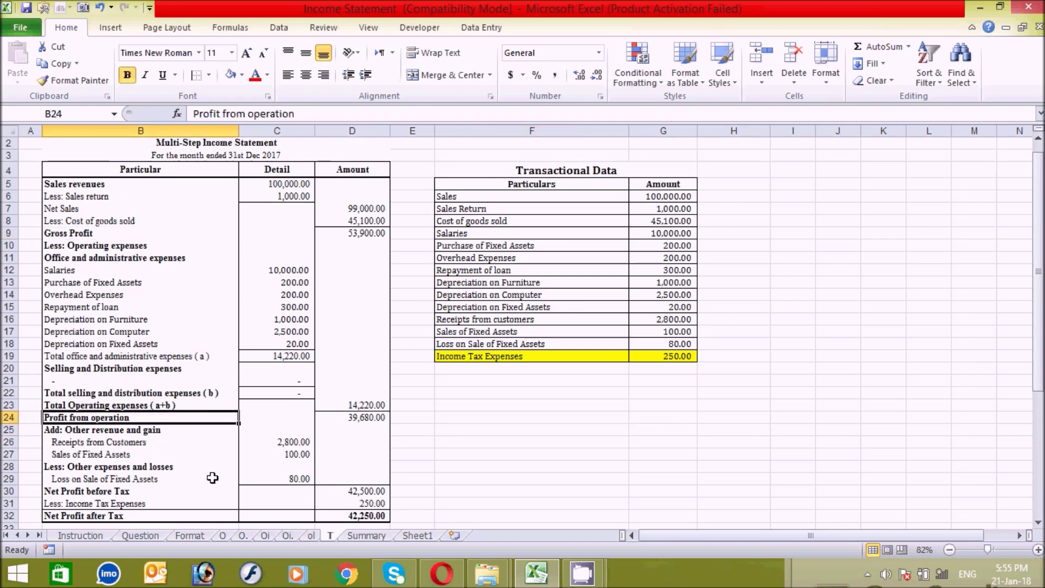
{"action": "left_click", "coordinate": [111, 516]}
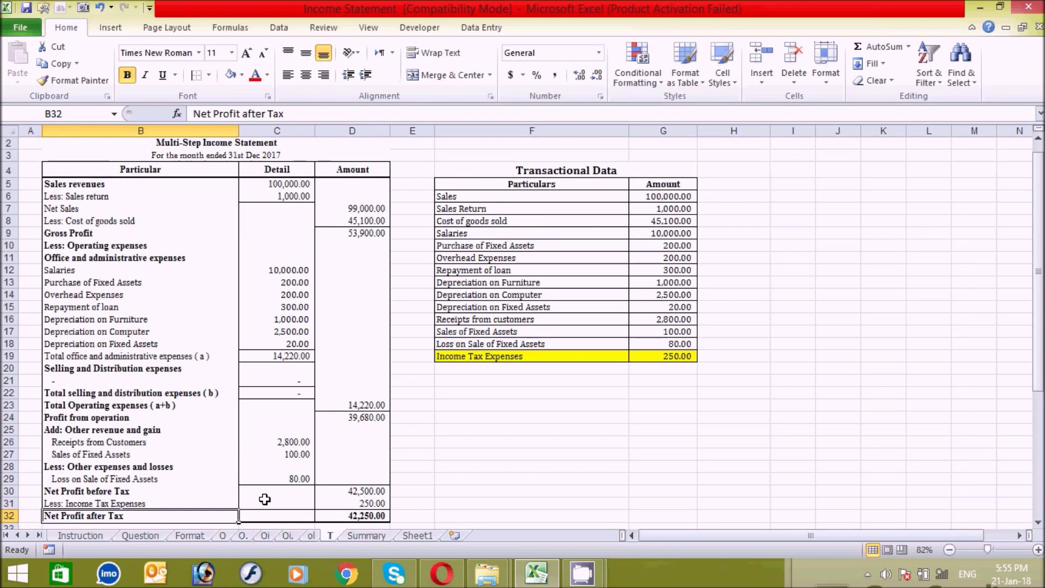
{"action": "left_click", "coordinate": [519, 471]}
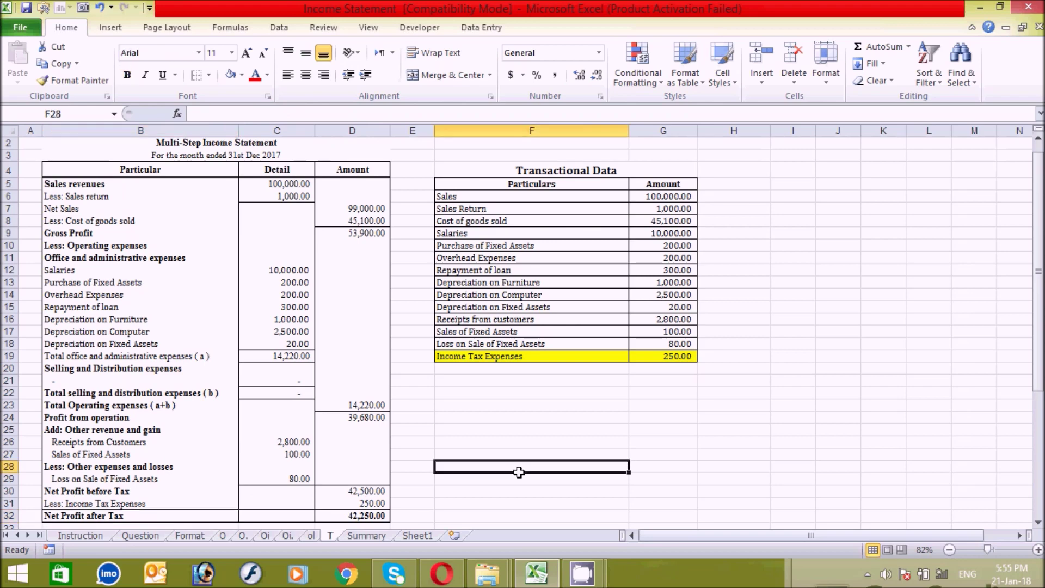
{"action": "left_click", "coordinate": [487, 494]}
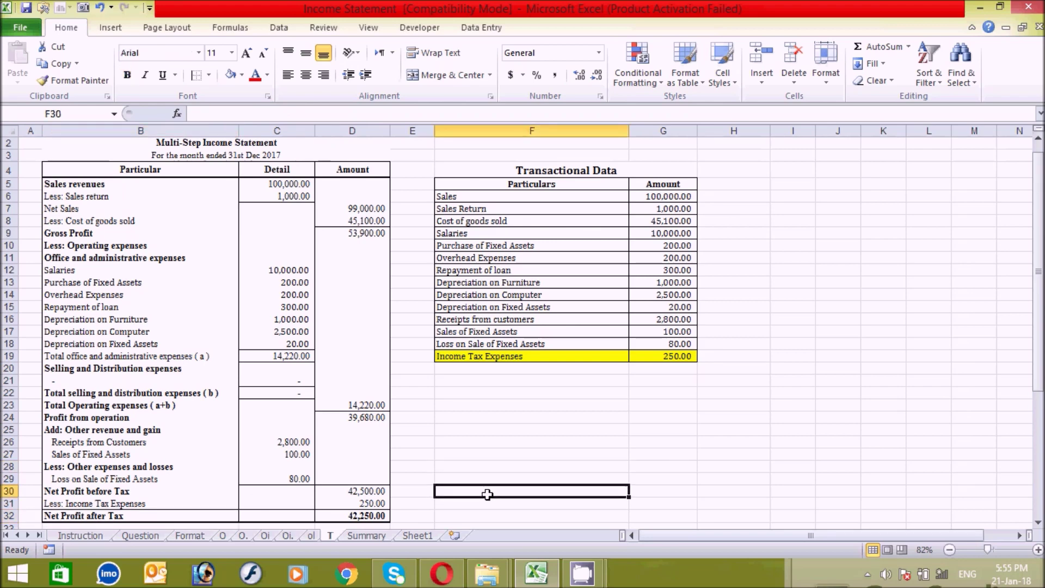
{"action": "left_click", "coordinate": [481, 447]}
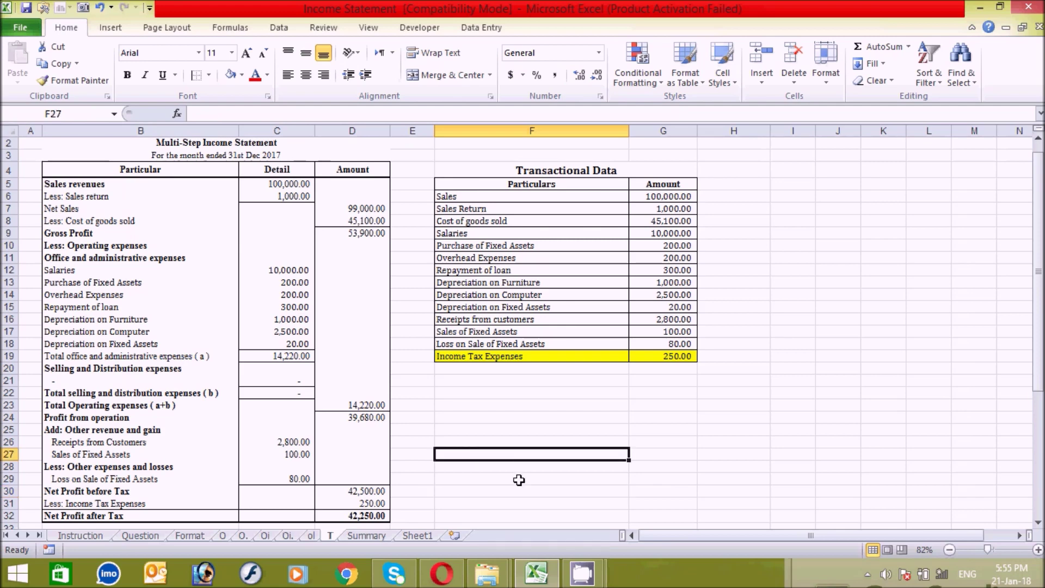
{"action": "left_click", "coordinate": [484, 480]}
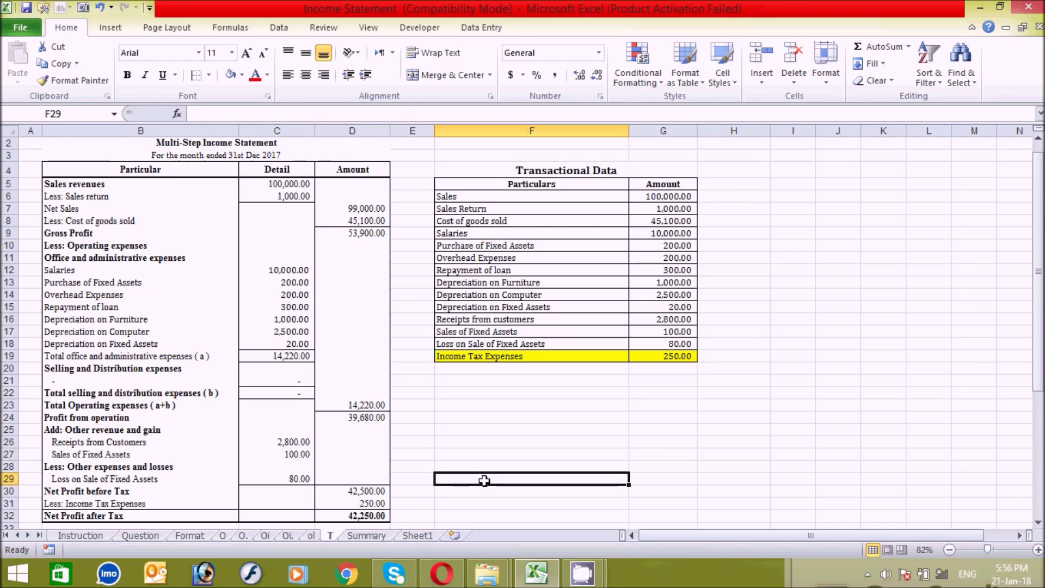